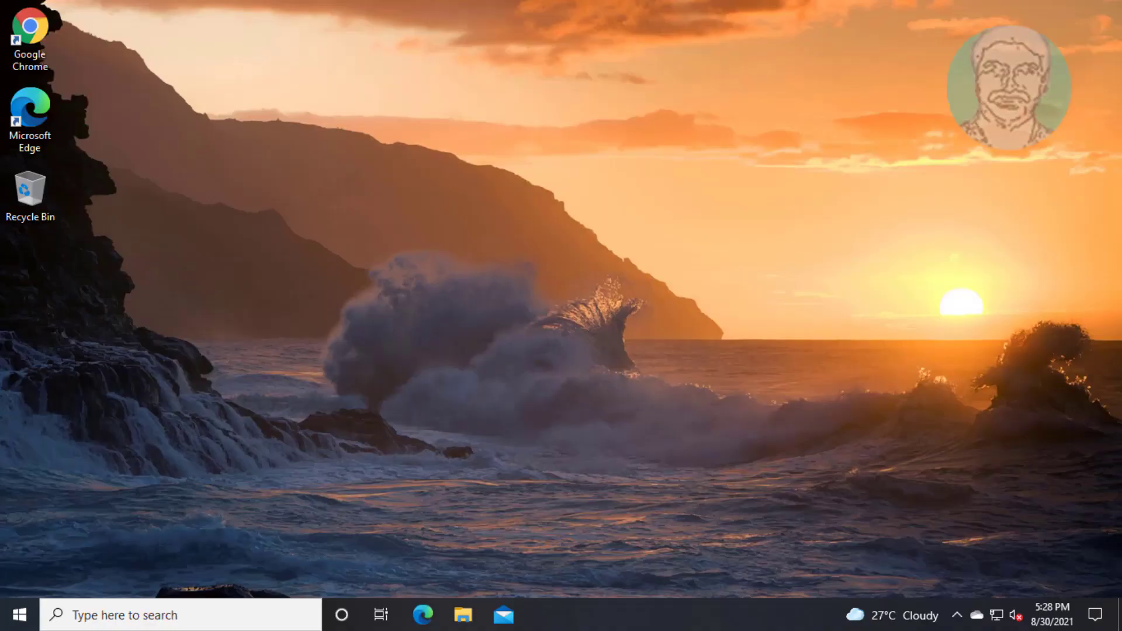
- Search Windows from the taskbar for 'services' to find the Services app
click(138, 623)
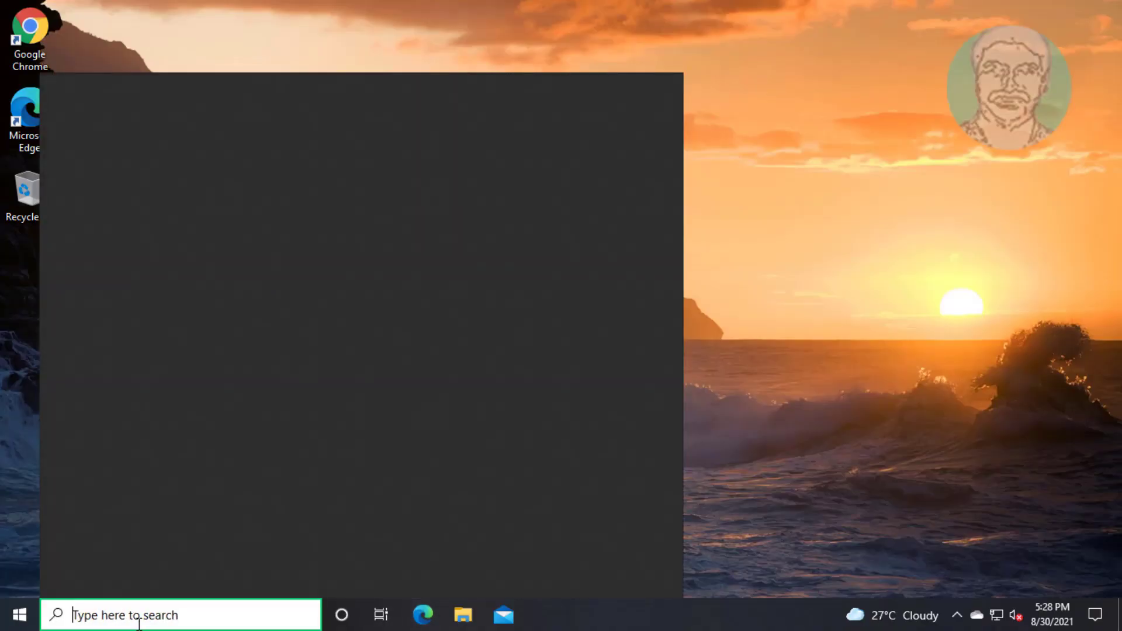
text(serv)
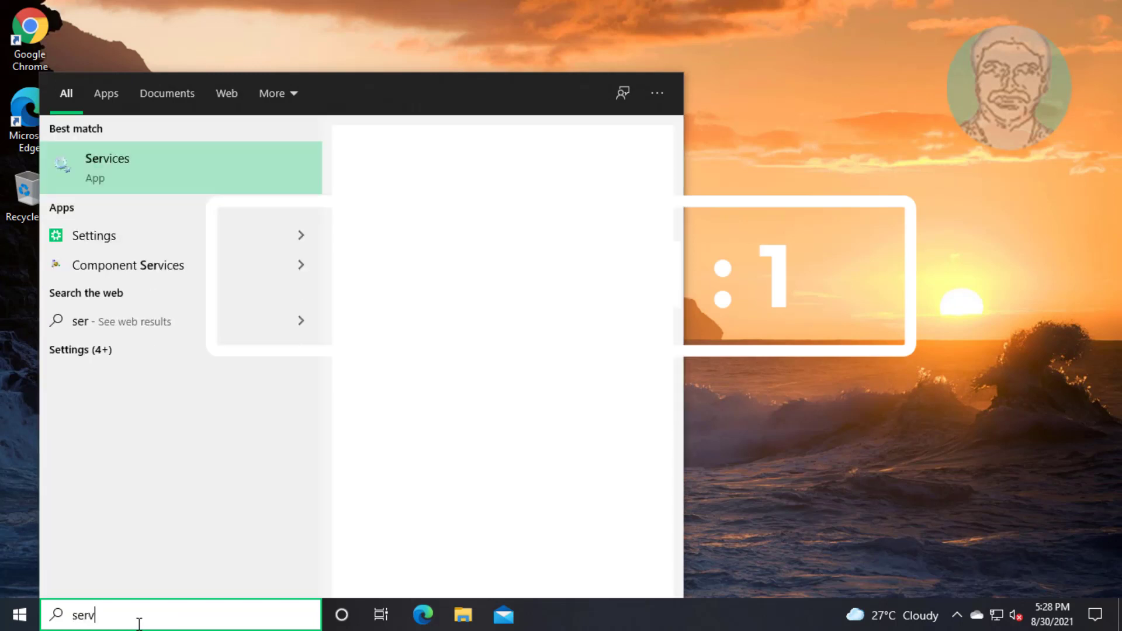
text(ices)
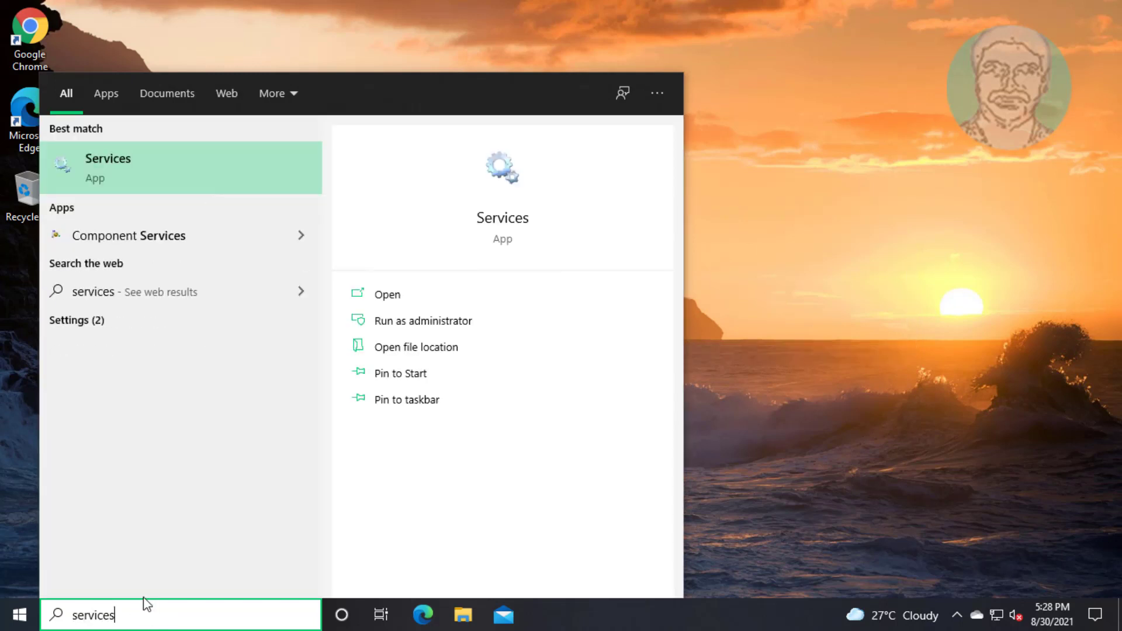
- Run the Services app as administrator and maximize its window
click(109, 172)
right_click(109, 172)
click(269, 213)
click(833, 281)
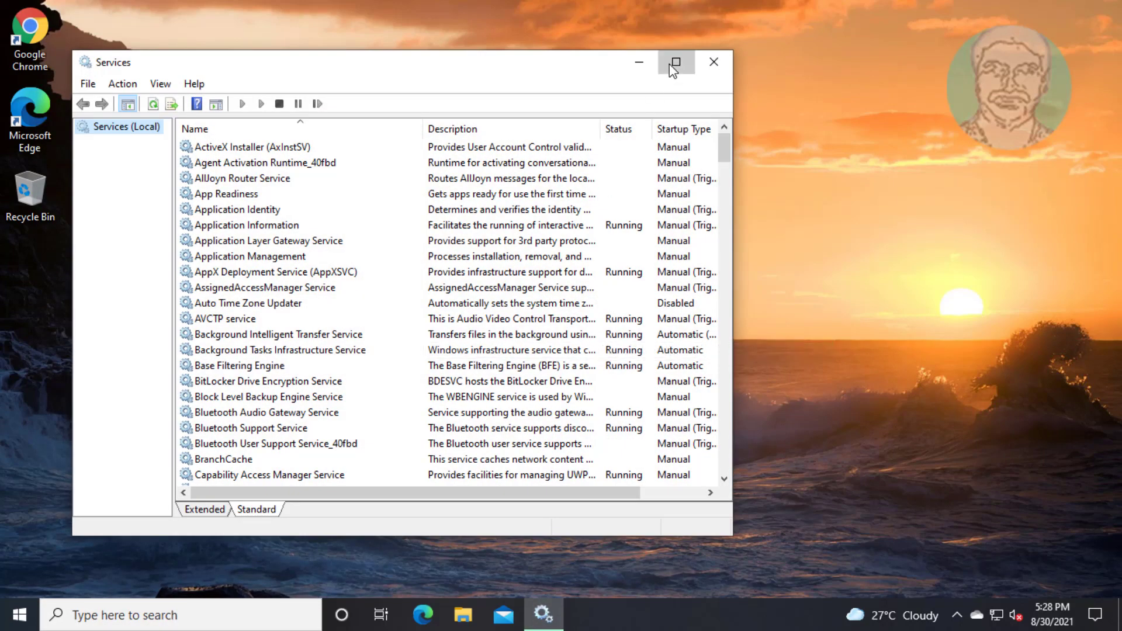
click(675, 62)
- Keep Windows Update's startup type Automatic, apply it, and close Services
click(273, 324)
key(w)
scroll(258, 435, down, 4)
click(182, 487)
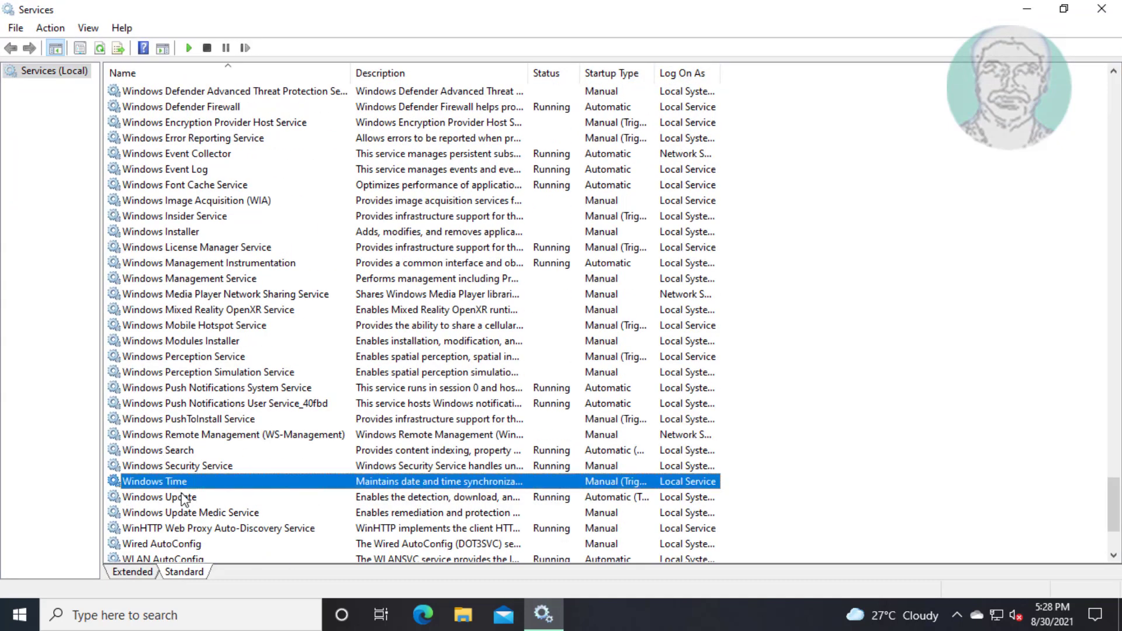
double_click(211, 499)
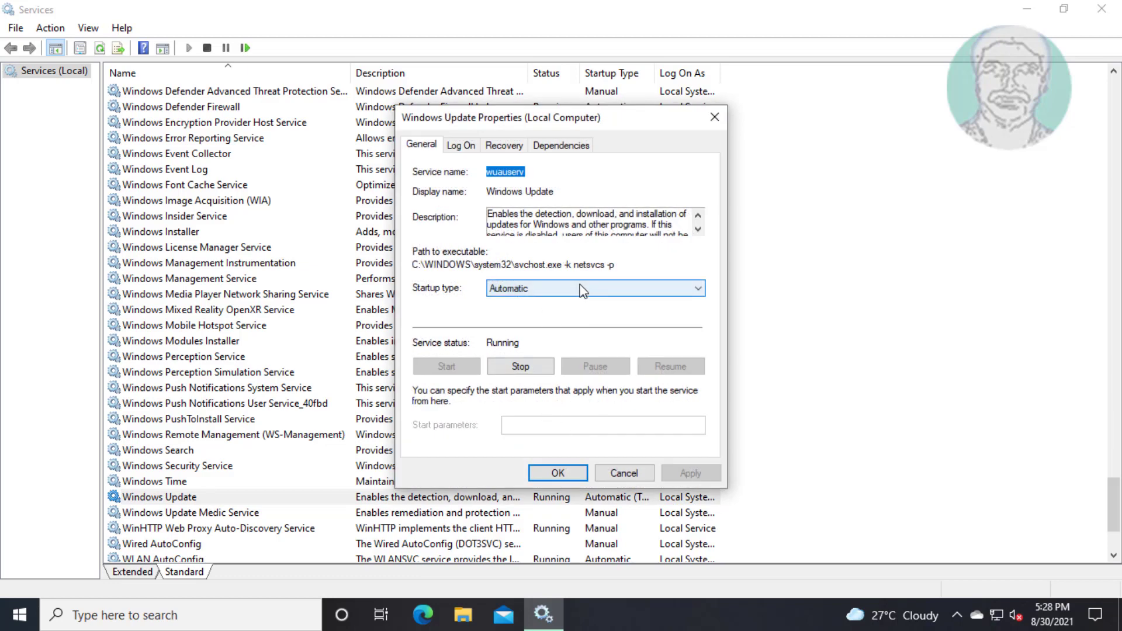
click(583, 289)
click(522, 288)
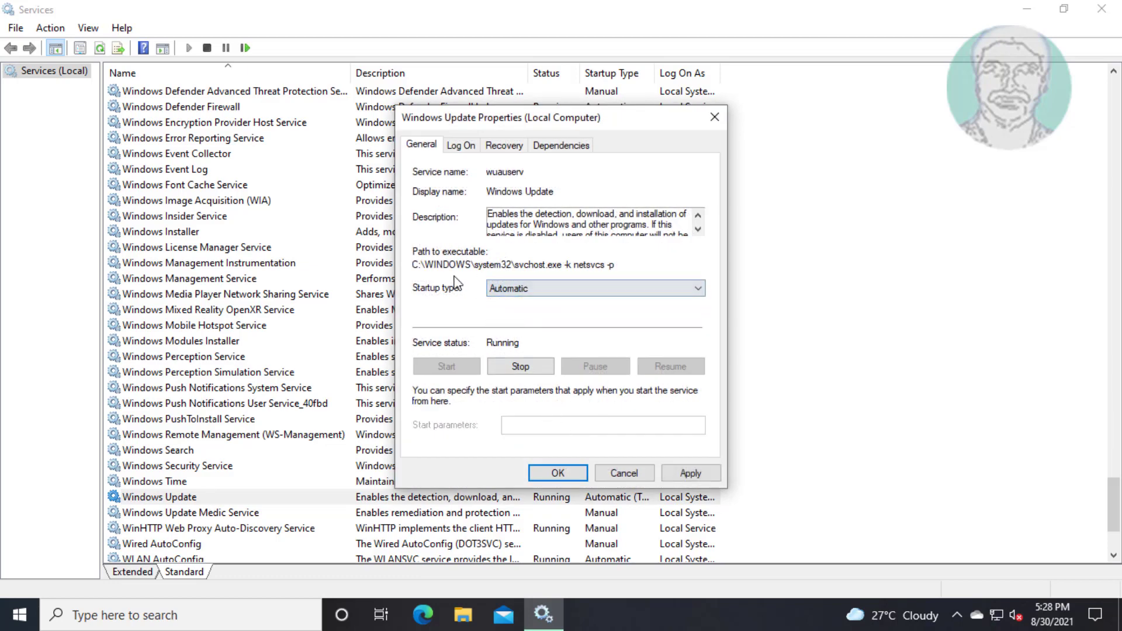
click(692, 473)
click(558, 473)
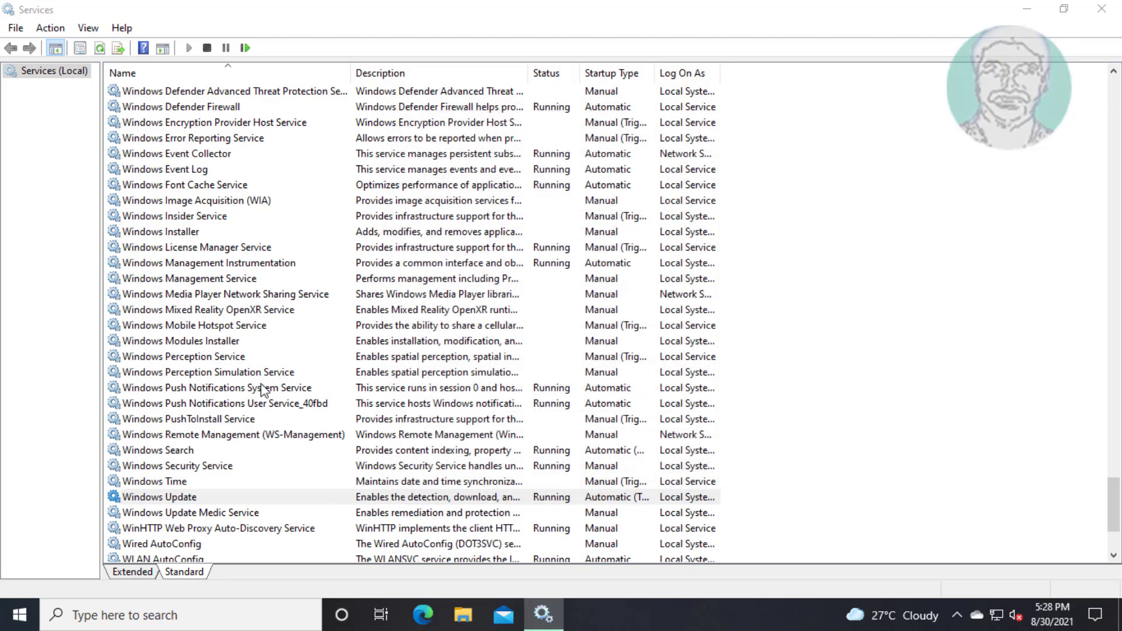
click(1118, 5)
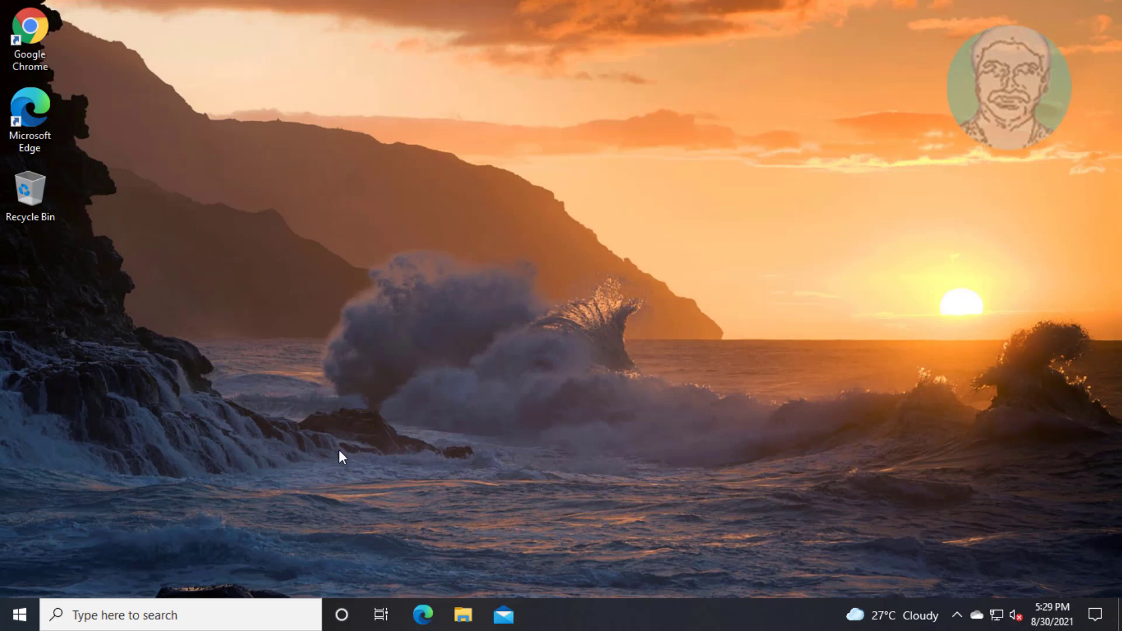
- Run the Windows Update troubleshooter under Update & Security's Additional troubleshooters, then close Settings
click(18, 614)
click(20, 539)
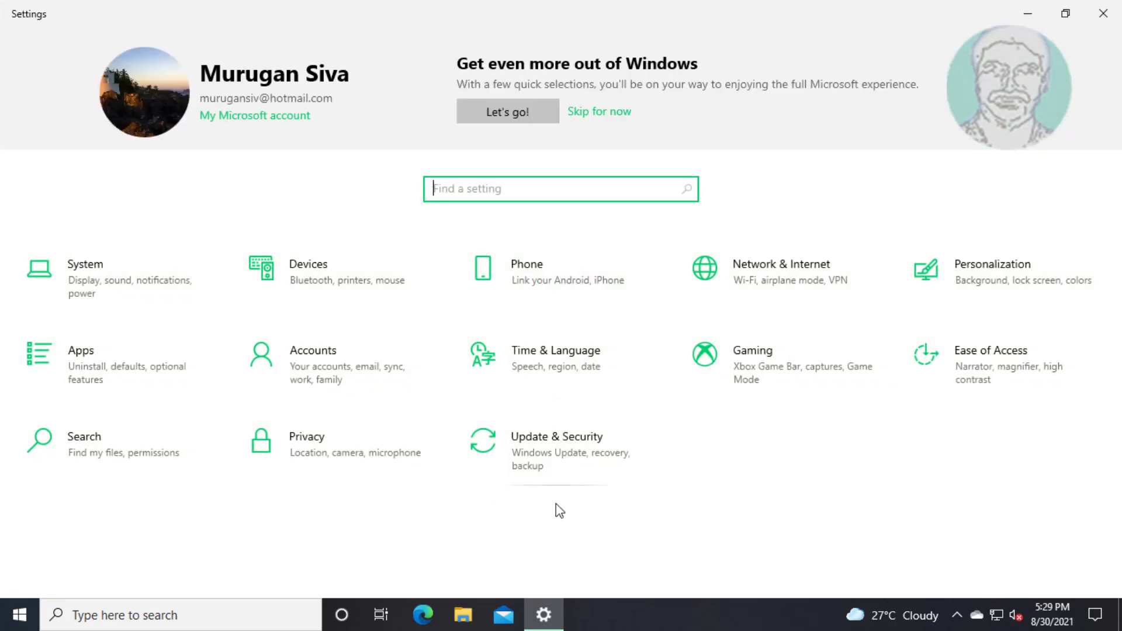
click(555, 462)
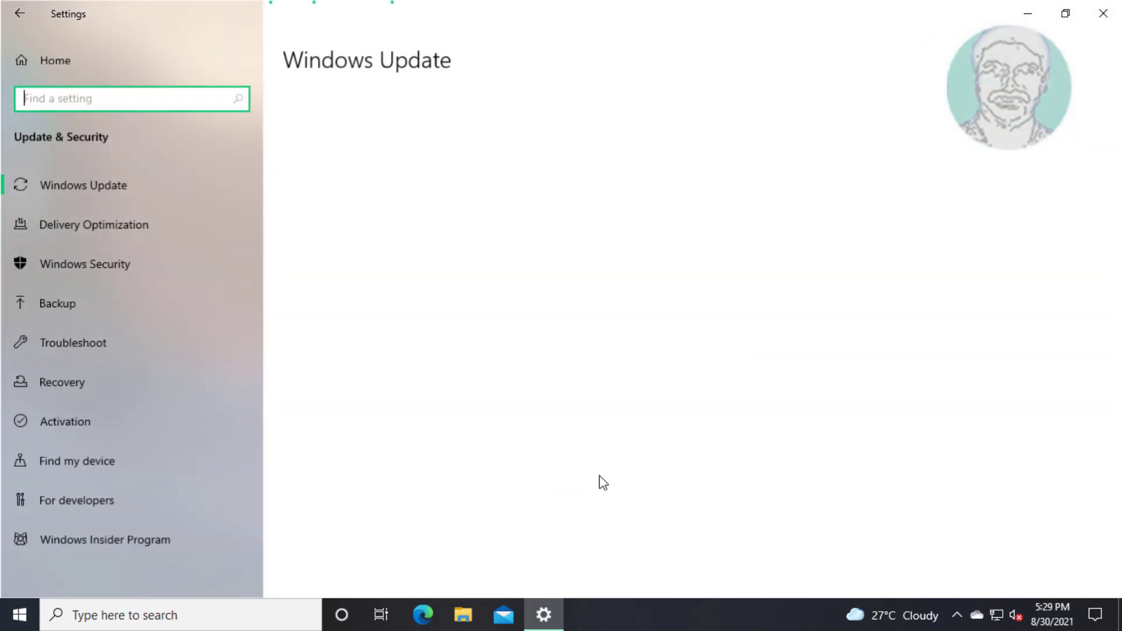
click(108, 366)
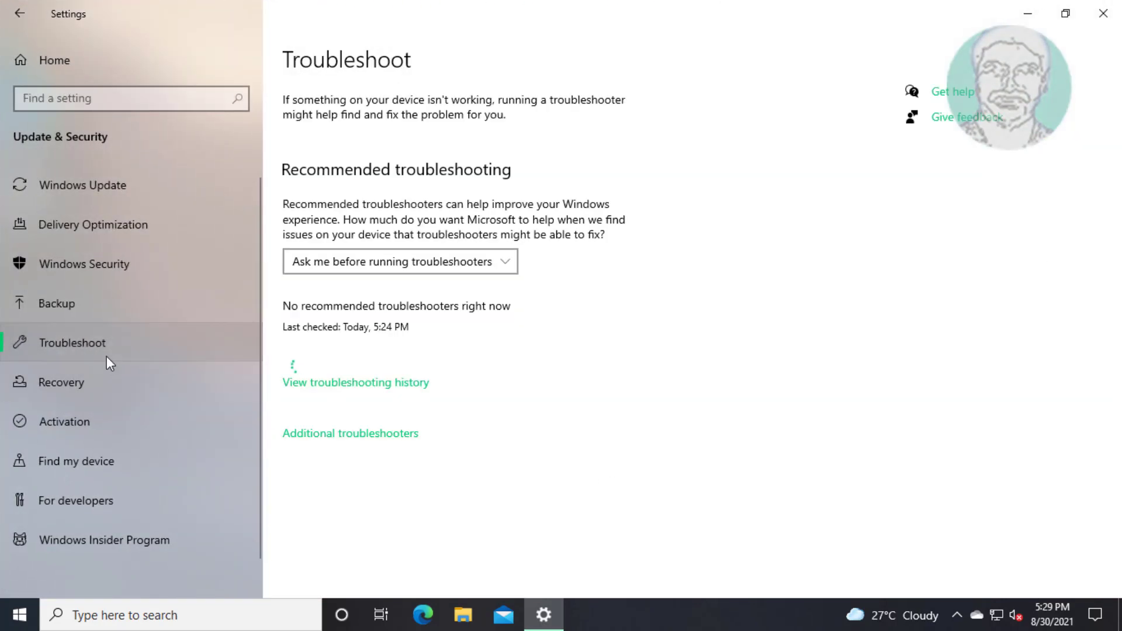
click(400, 440)
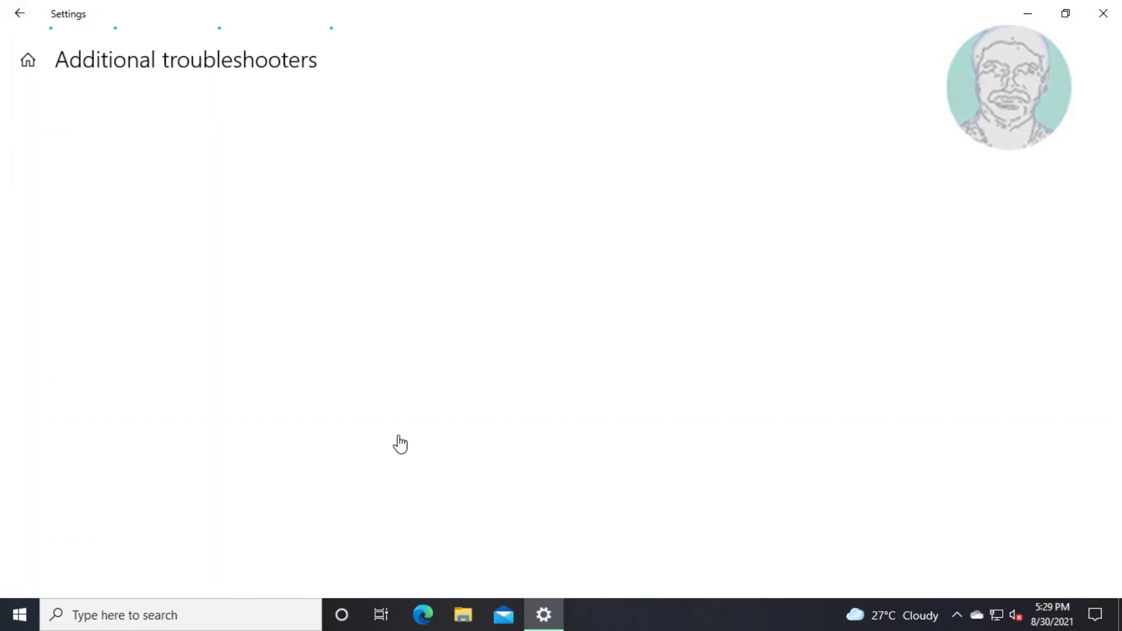
click(149, 322)
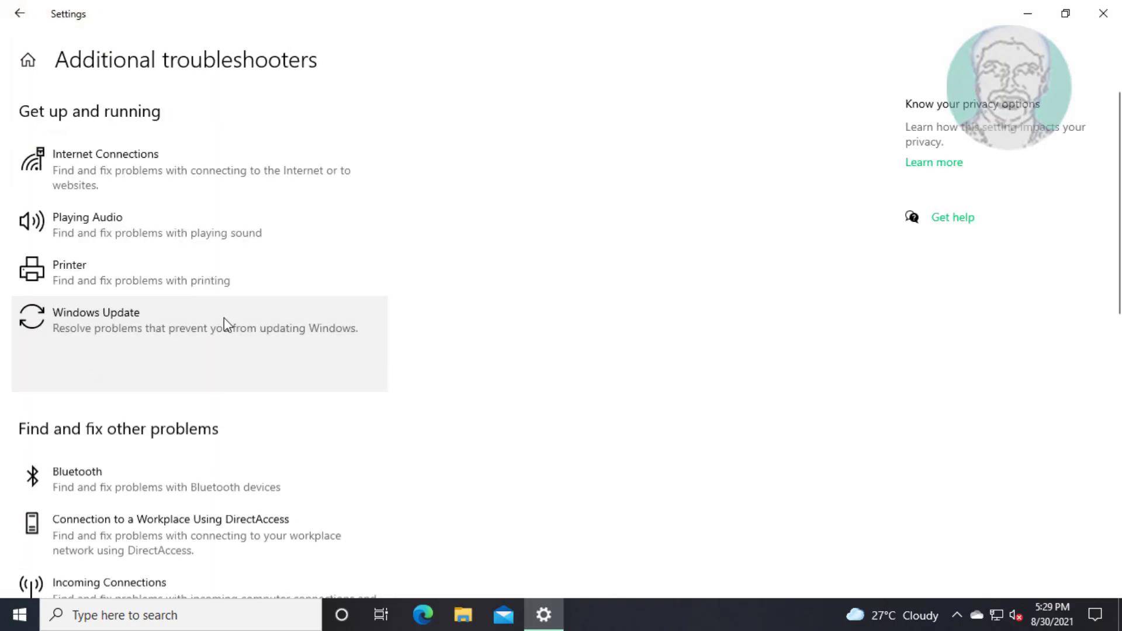
click(302, 364)
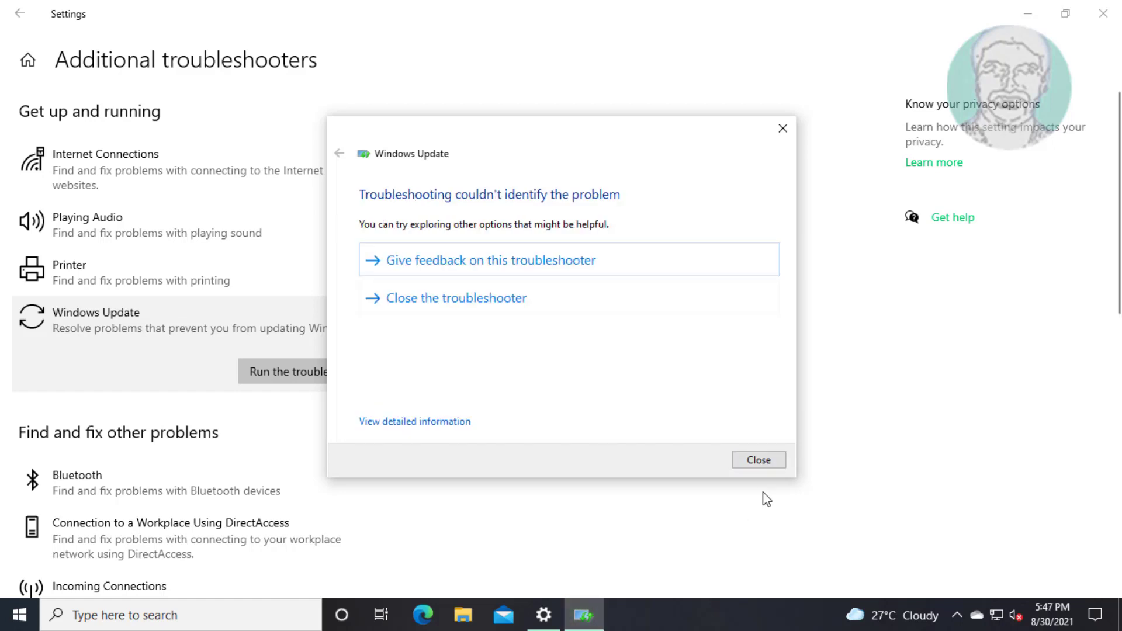
click(765, 458)
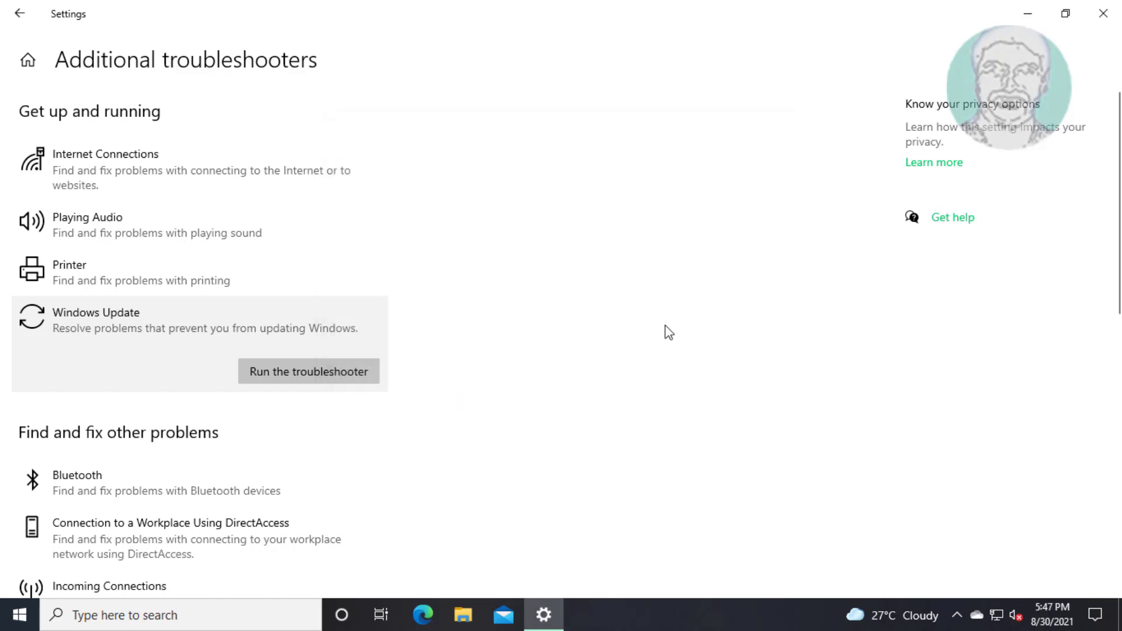
click(1104, 12)
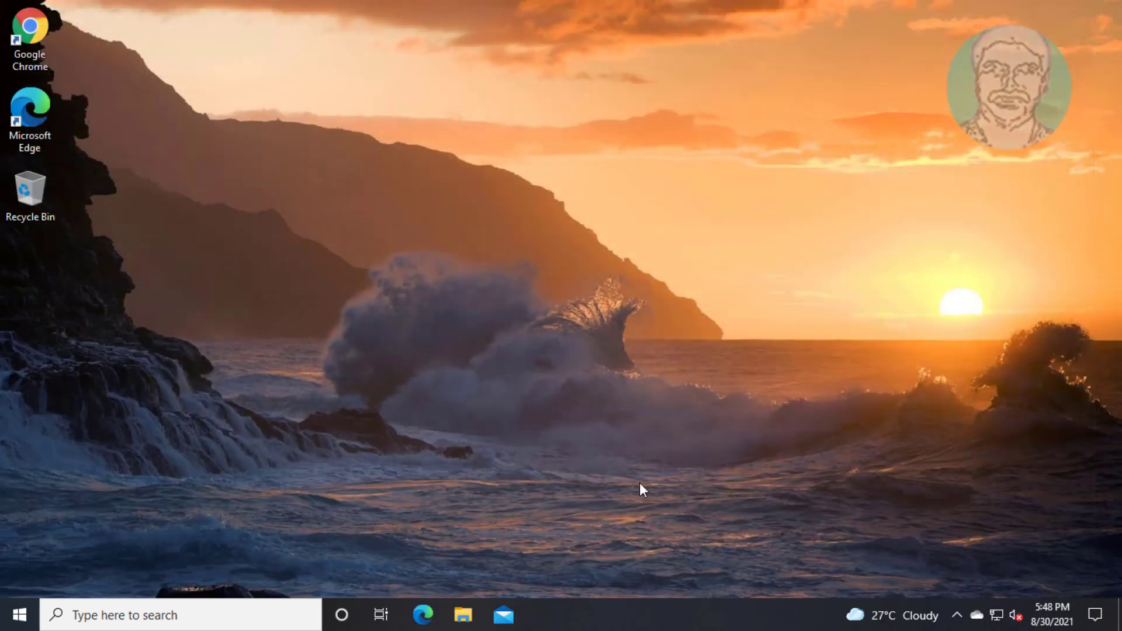
- Download the Windows 10 reset script zip from the answers.microsoft.com article and show it in its folder
double_click(33, 36)
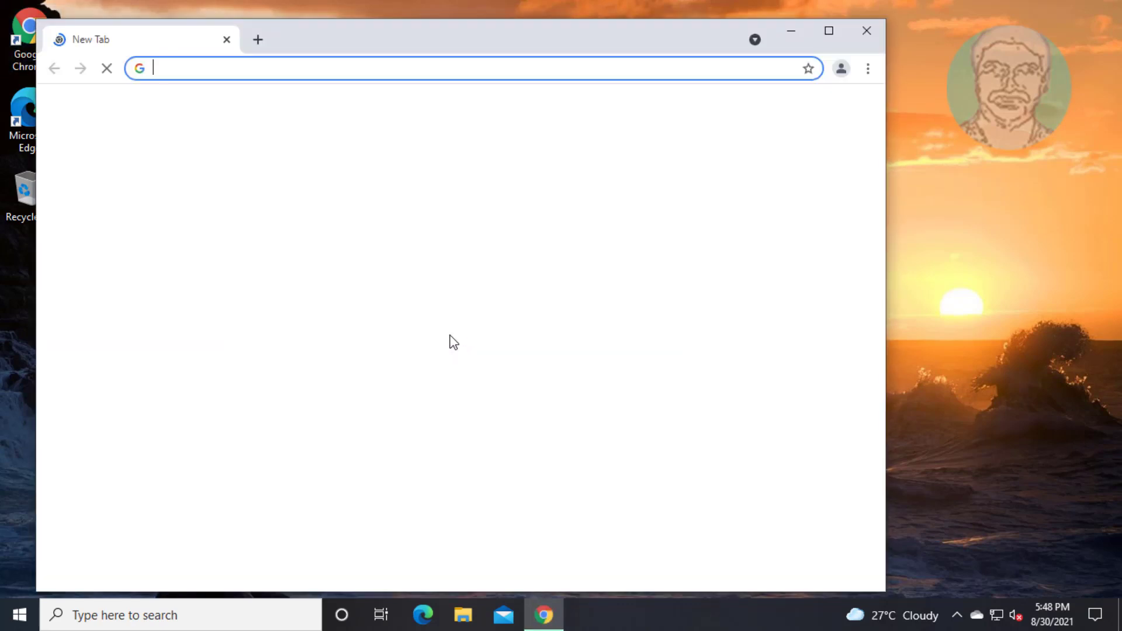
right_click(195, 69)
click(293, 200)
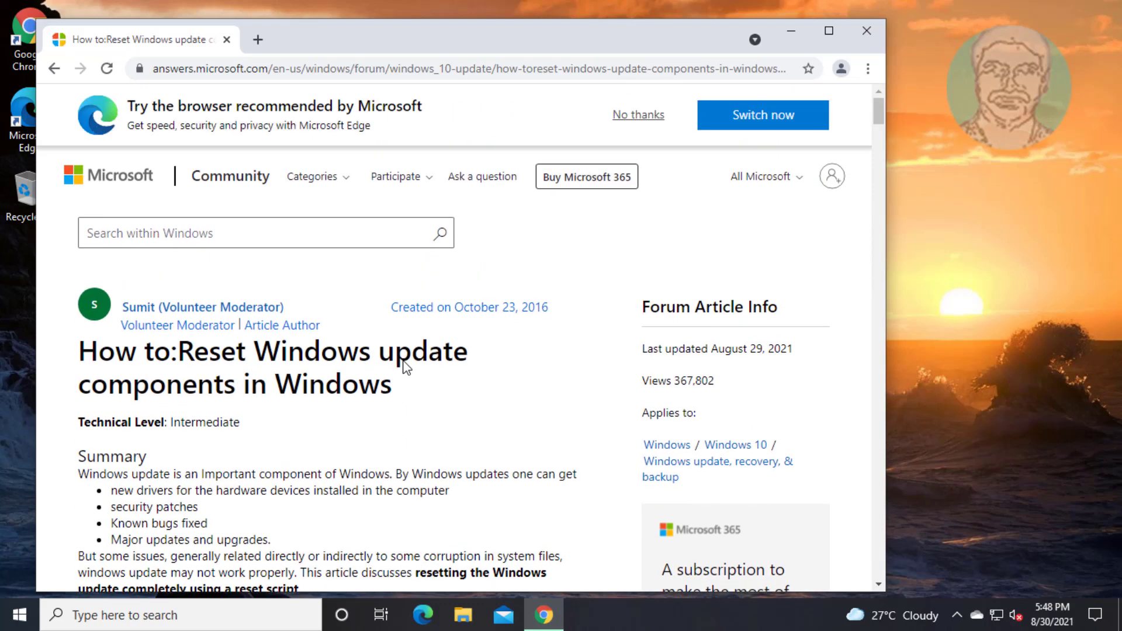
scroll(403, 359, down, 1)
scroll(404, 360, down, 2)
scroll(404, 361, down, 2)
scroll(403, 361, down, 2)
scroll(403, 368, down, 2)
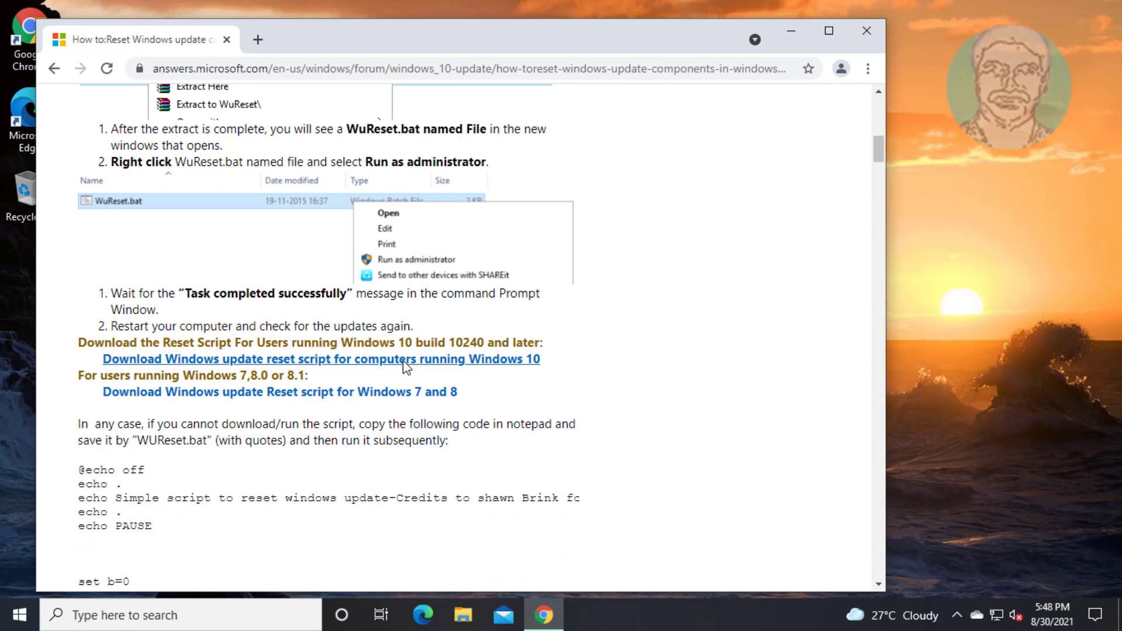
click(313, 361)
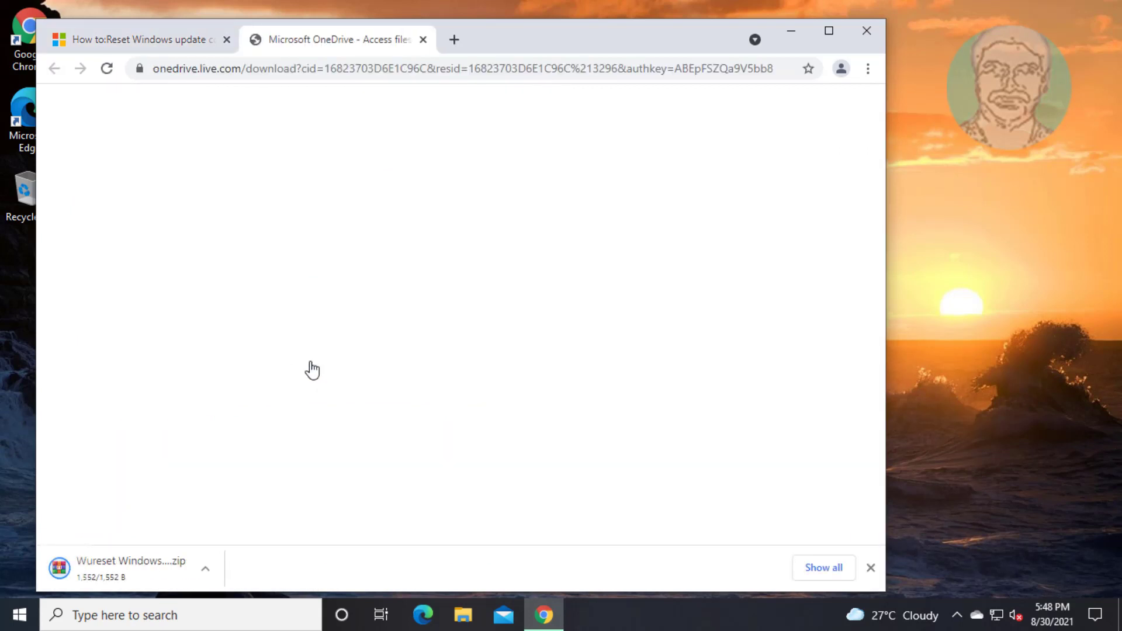
click(210, 568)
click(240, 517)
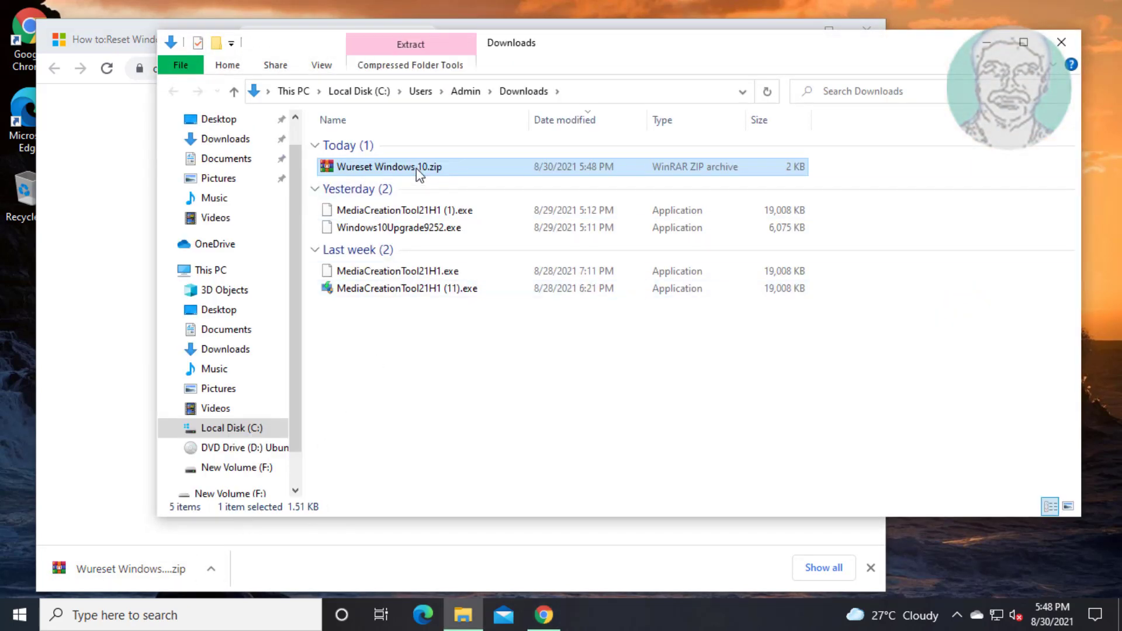
- Extract the downloaded reset zip to its default destination
right_click(415, 171)
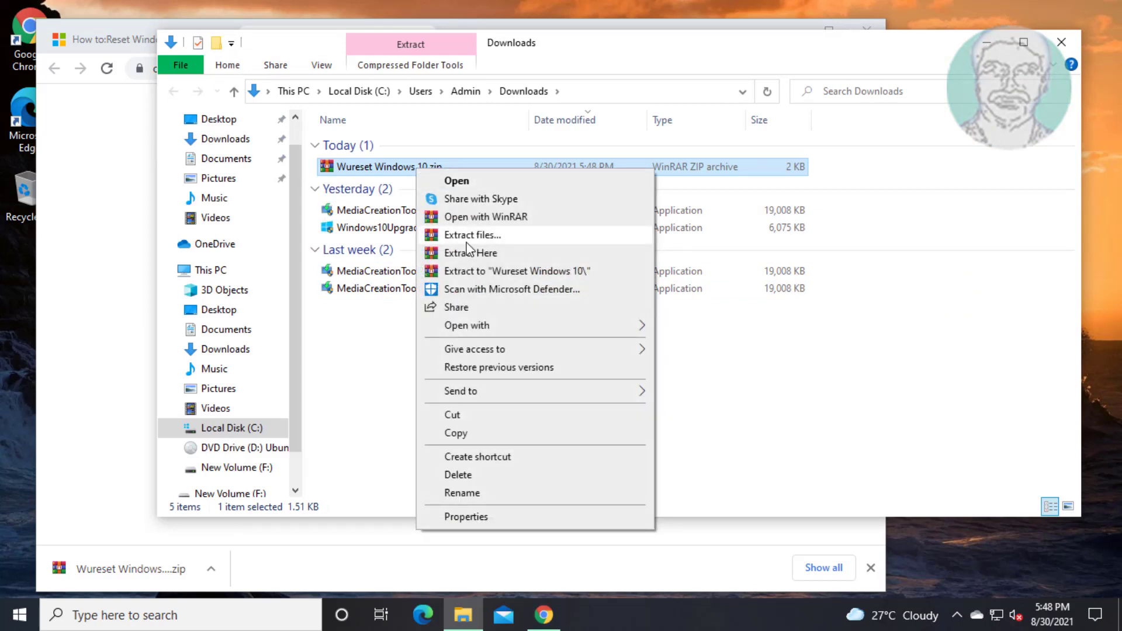
click(466, 237)
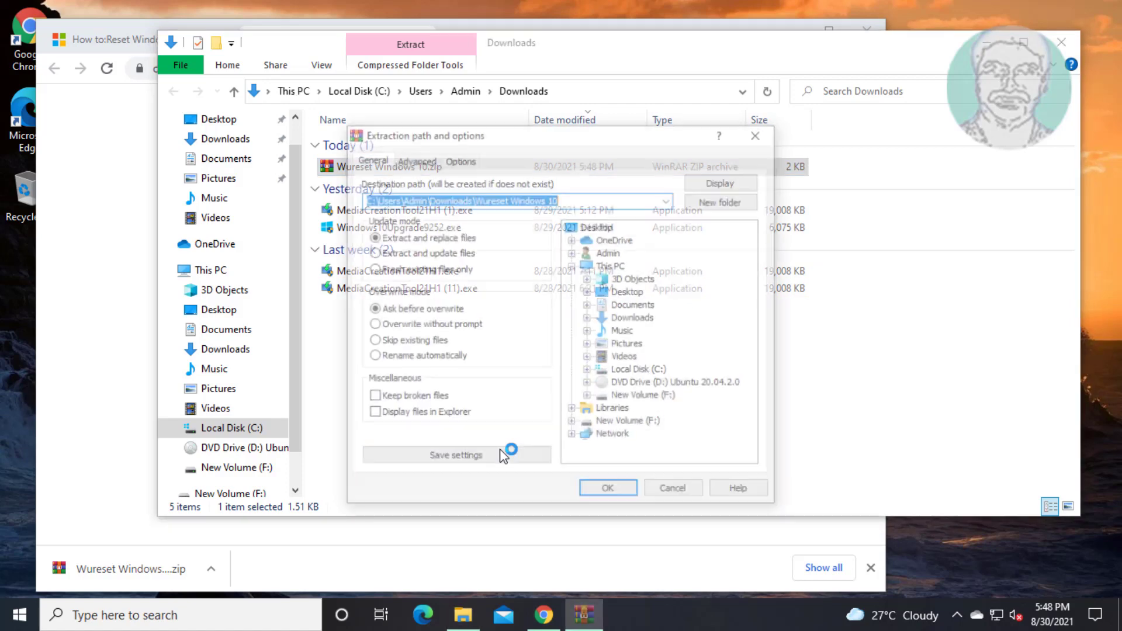
click(609, 492)
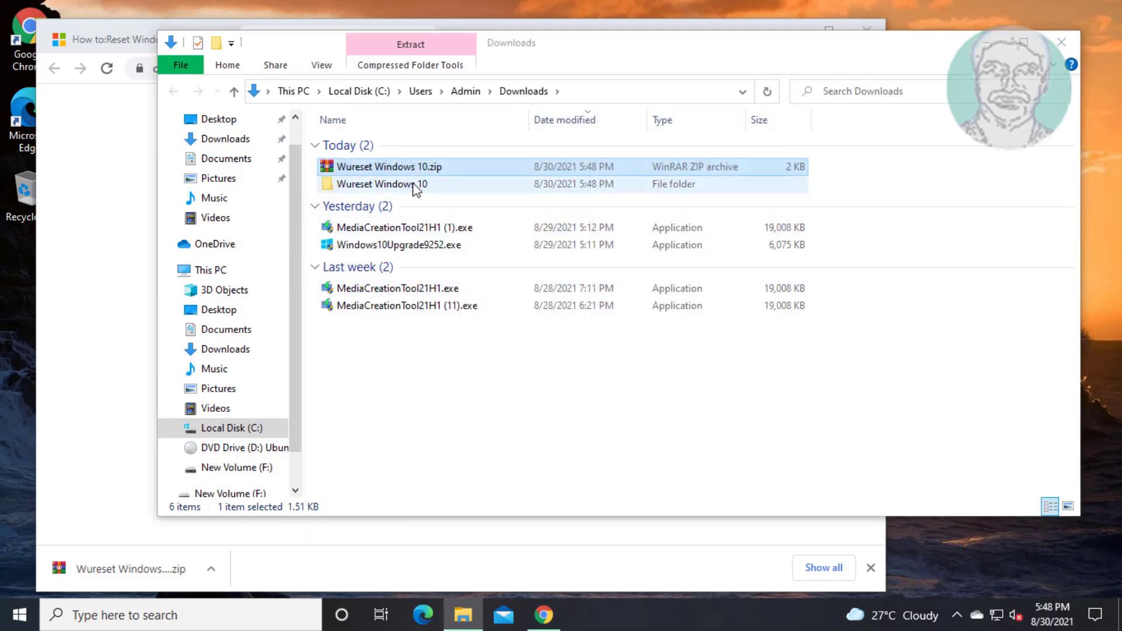
- Run WuReset.bat from the inner Wureset Windows 10 folder as administrator
double_click(416, 187)
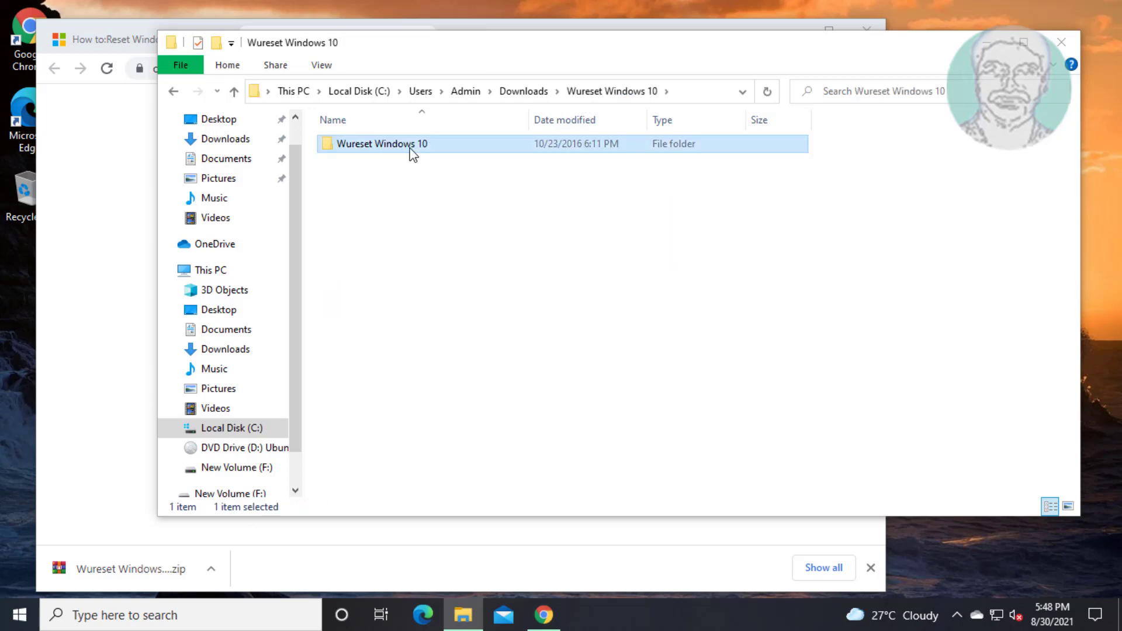
double_click(411, 152)
right_click(377, 147)
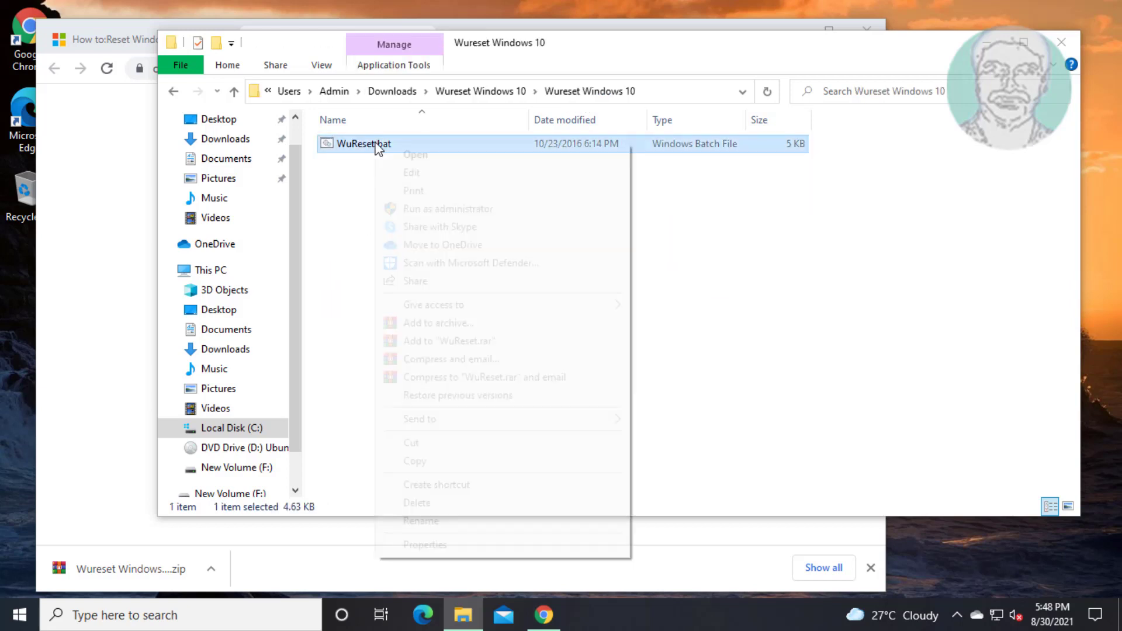
click(443, 210)
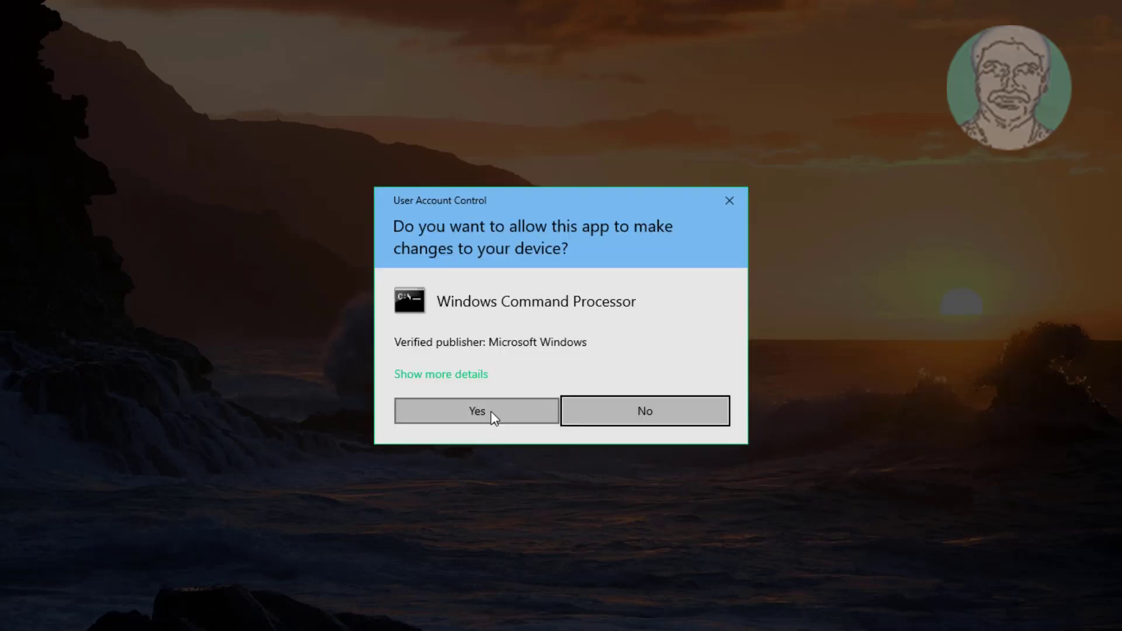
- Approve the UAC prompt and let WuReset run until 'Task completed successfully'
click(491, 411)
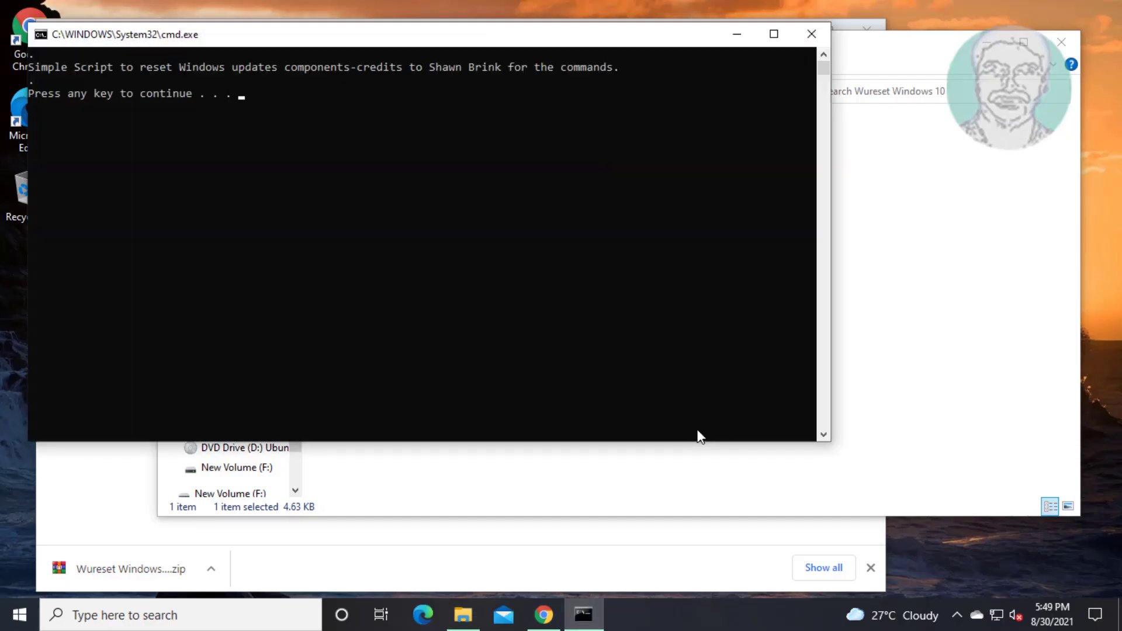
key(Return)
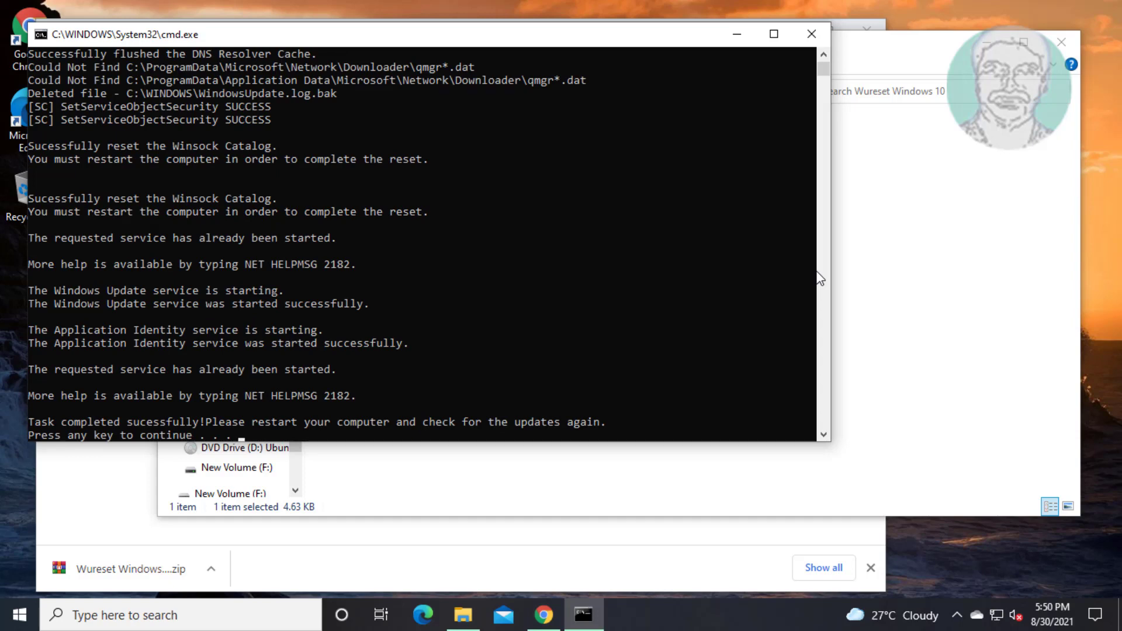
- Close the WuReset window, File Explorer and Chrome, then restart the PC
key(Return)
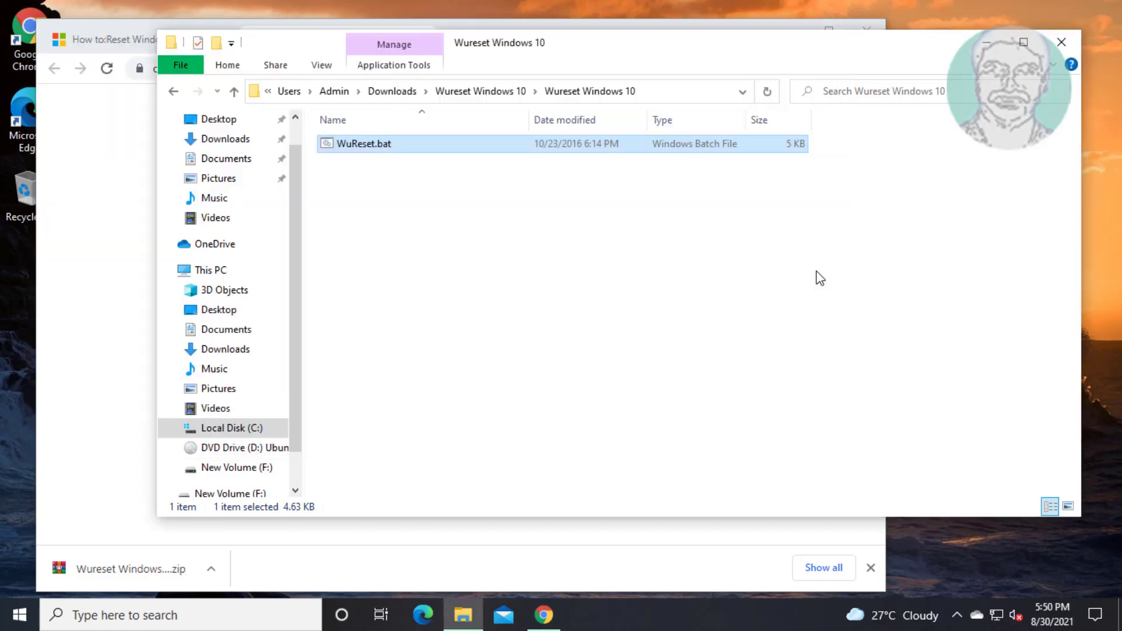
click(1060, 42)
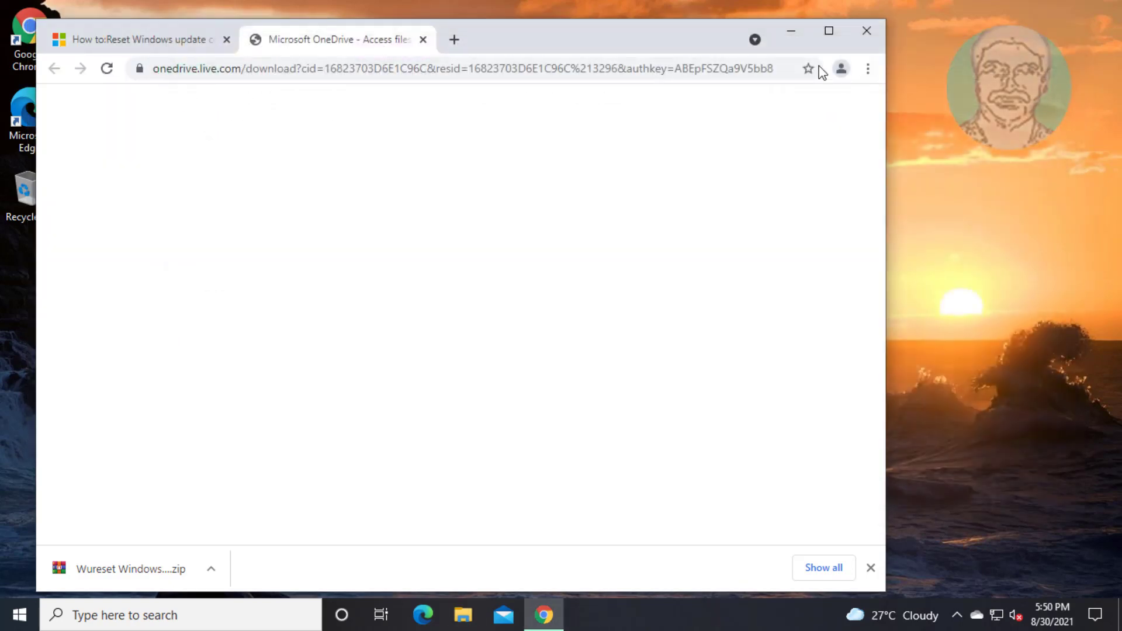
click(863, 33)
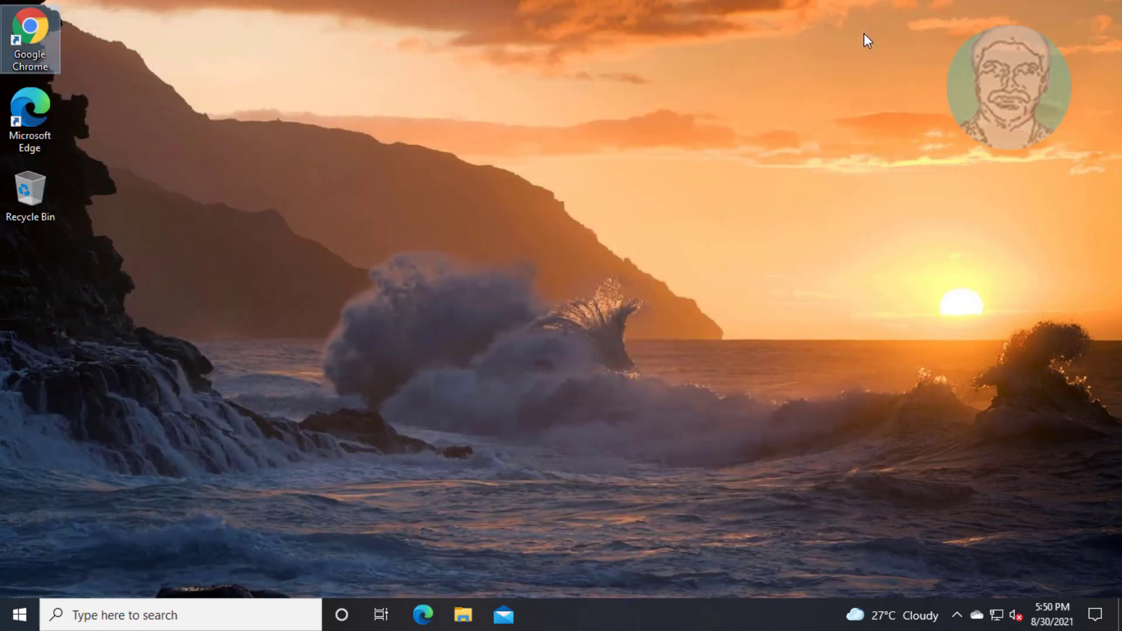
click(20, 615)
click(20, 575)
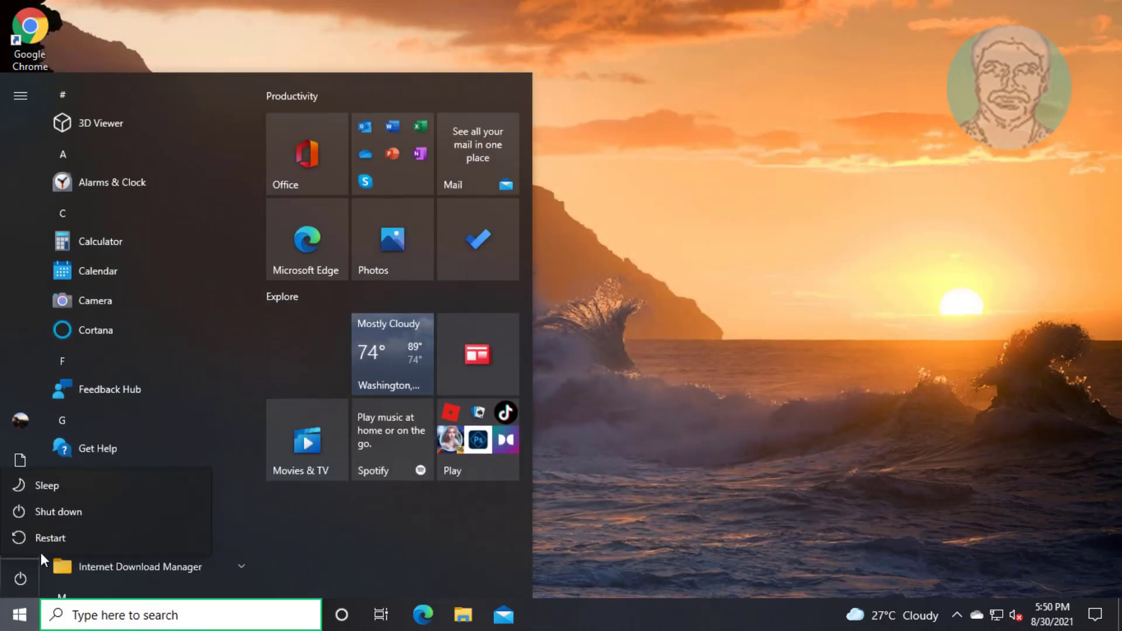
click(65, 539)
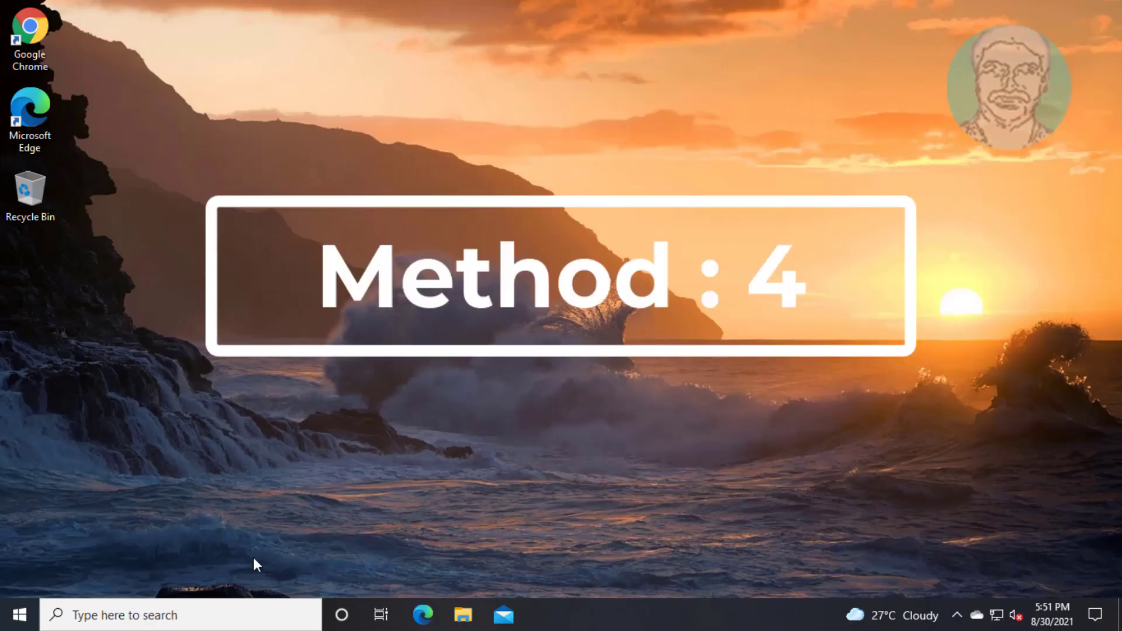
- Launch Command Prompt as administrator from search and run sfc /scannow
click(205, 617)
text(c)
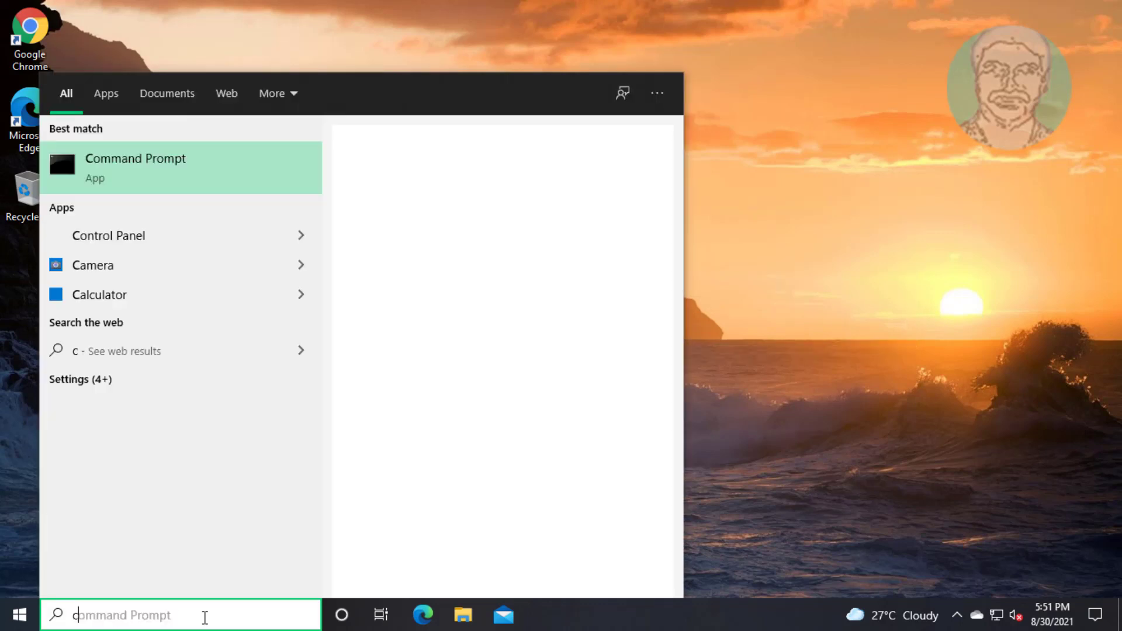
text(md)
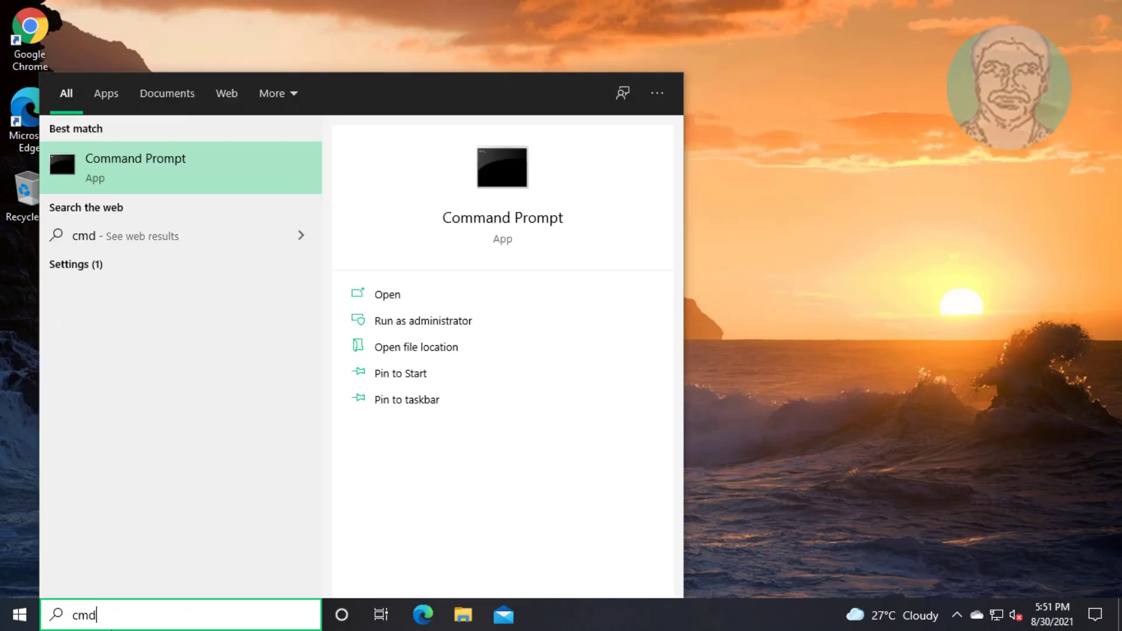
right_click(154, 166)
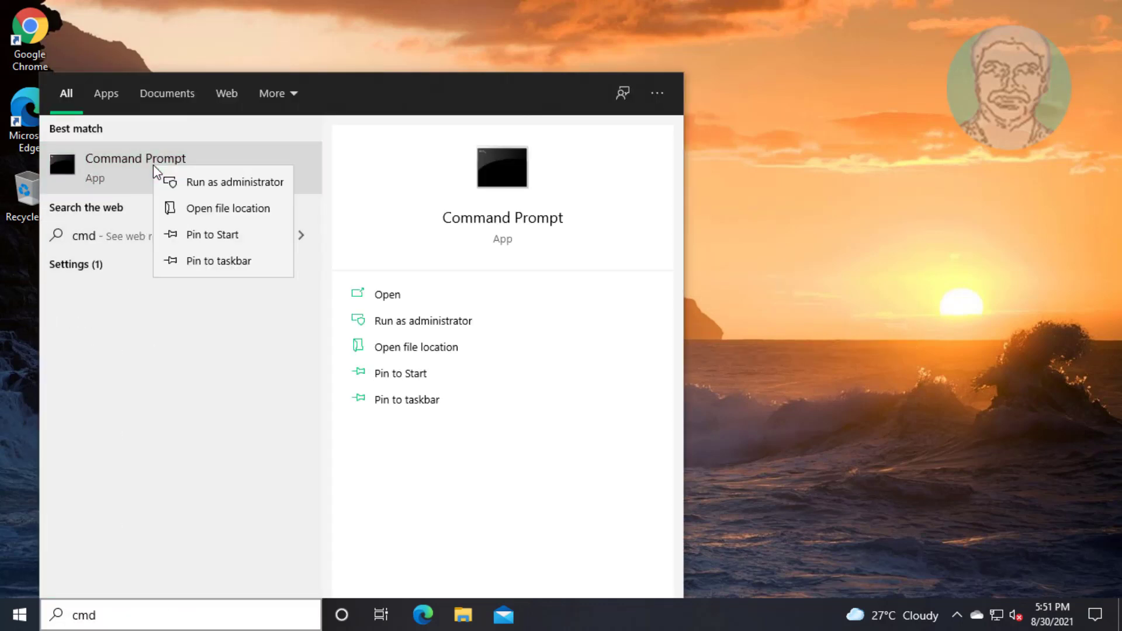
click(218, 186)
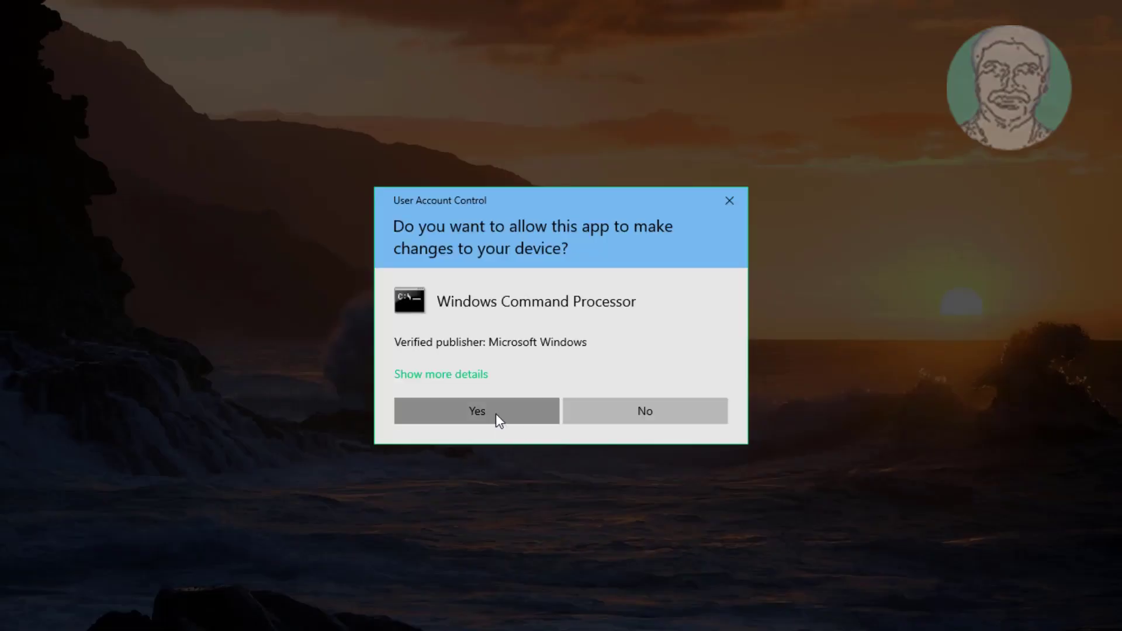
click(495, 413)
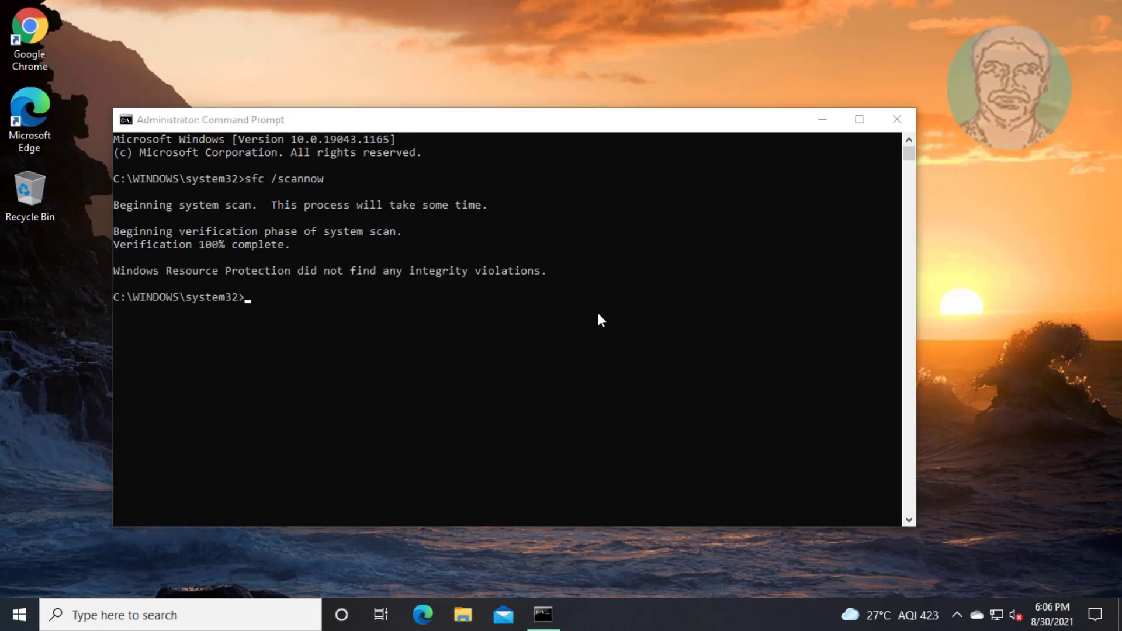
- Enter dism /online /cleanup-image /restorehealth, fixing a typo, and let it complete
click(613, 319)
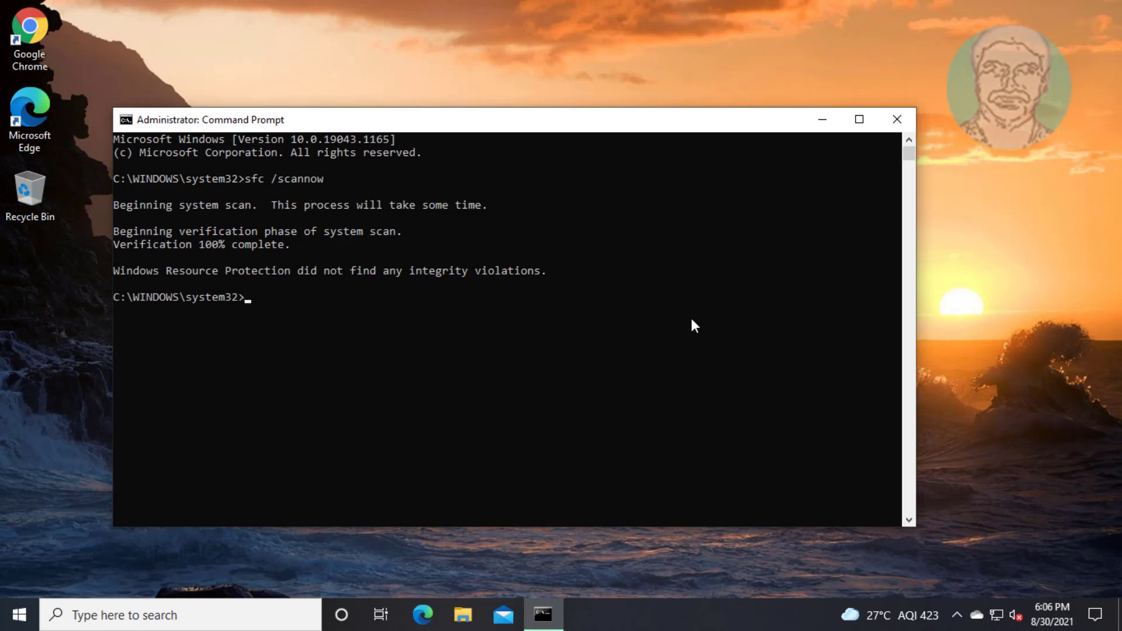
text(disk)
key(BackSpace)
text(m /online /cleanup-i)
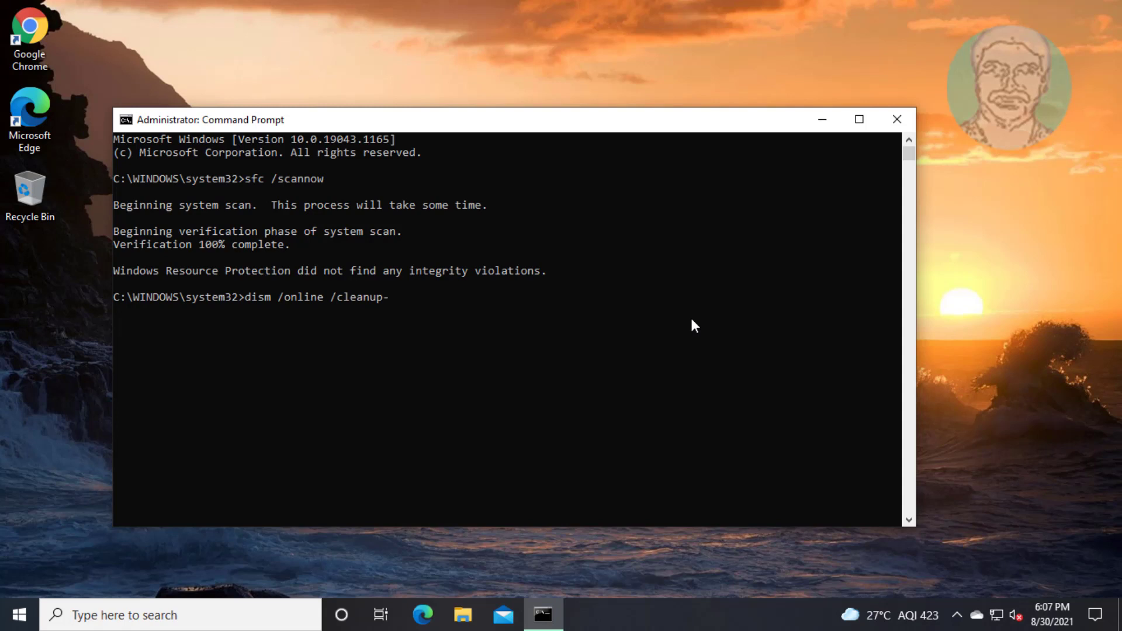
text(mage)
text( /resto)
text(rehealth)
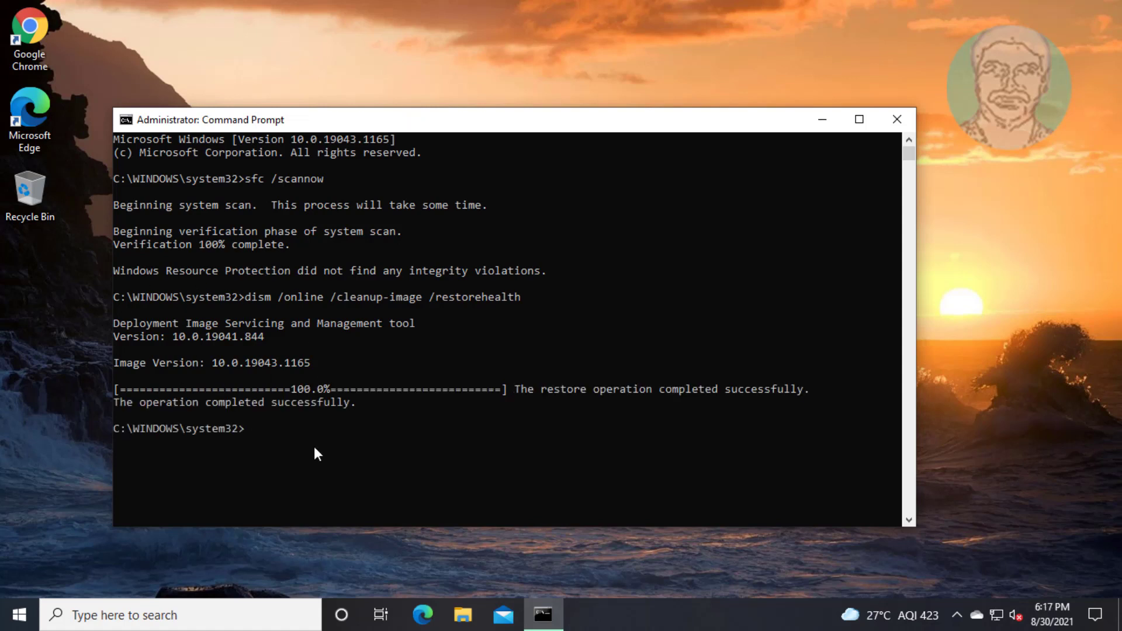
- Exit Command Prompt with 'exit' and restart the PC
click(311, 440)
text(ex)
text(it)
key(Return)
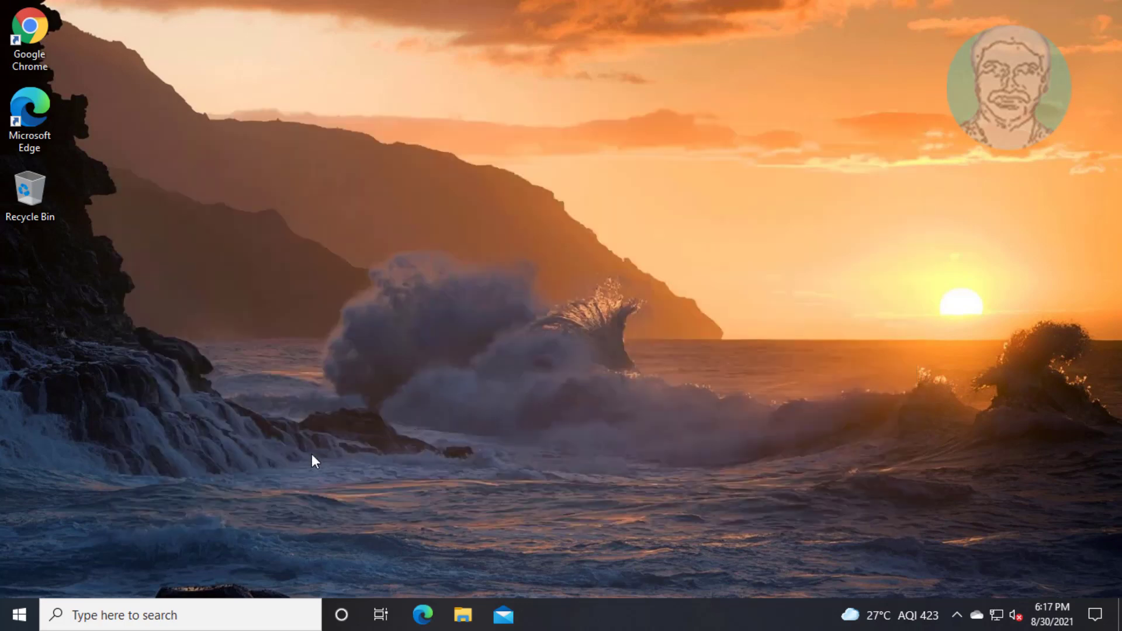
click(18, 614)
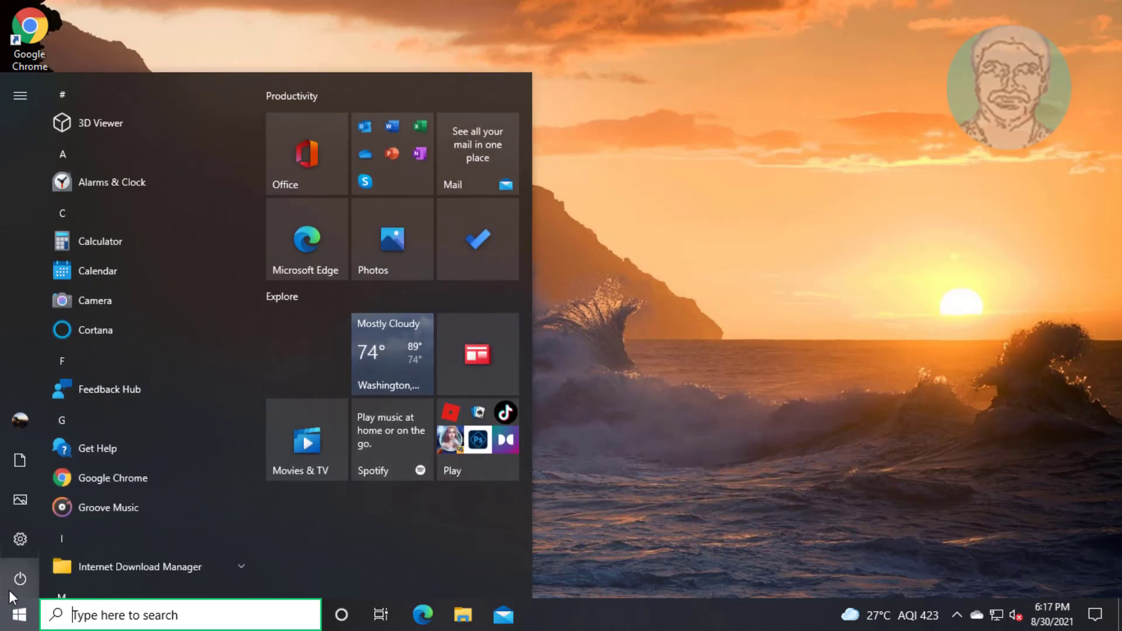
click(13, 586)
click(70, 532)
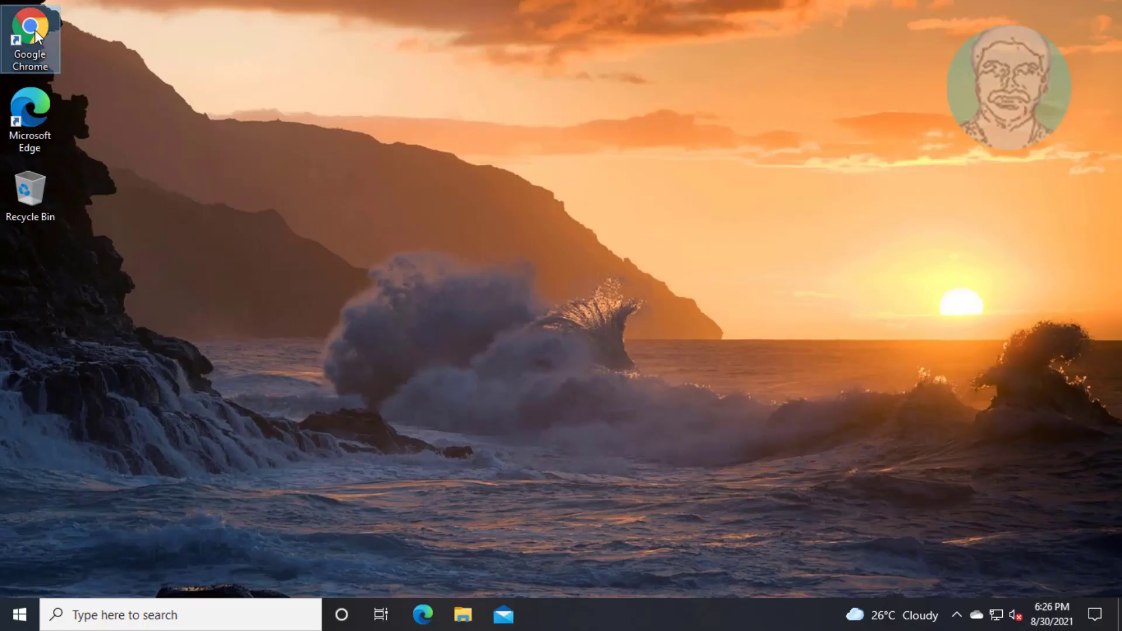
- Launch Chrome and search Google for 'windows 10 download'
double_click(34, 30)
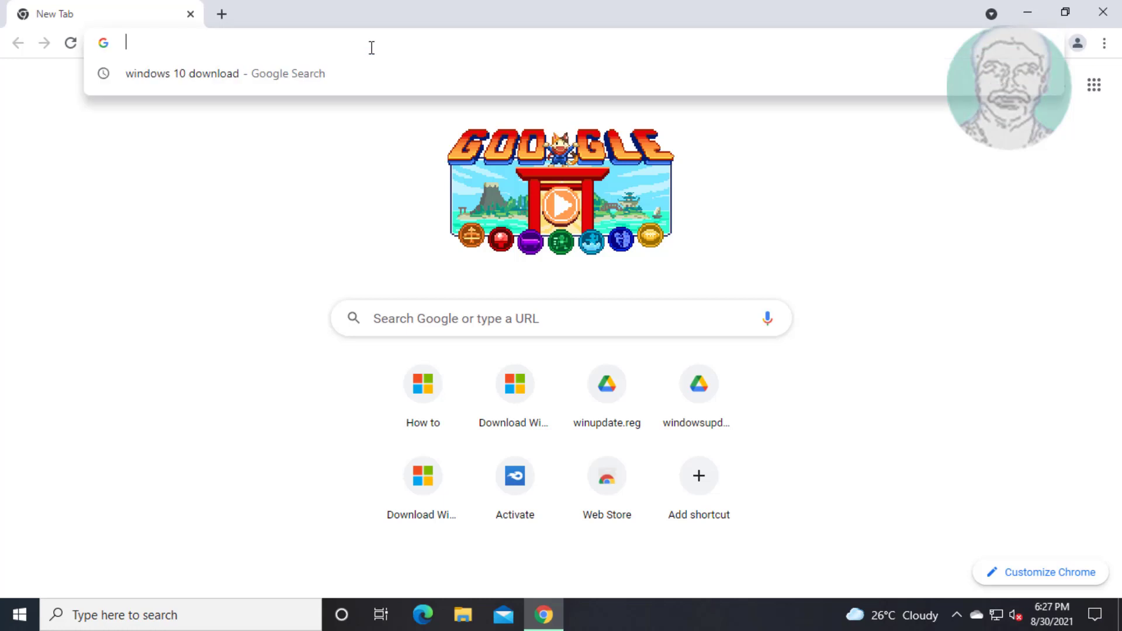
text(w)
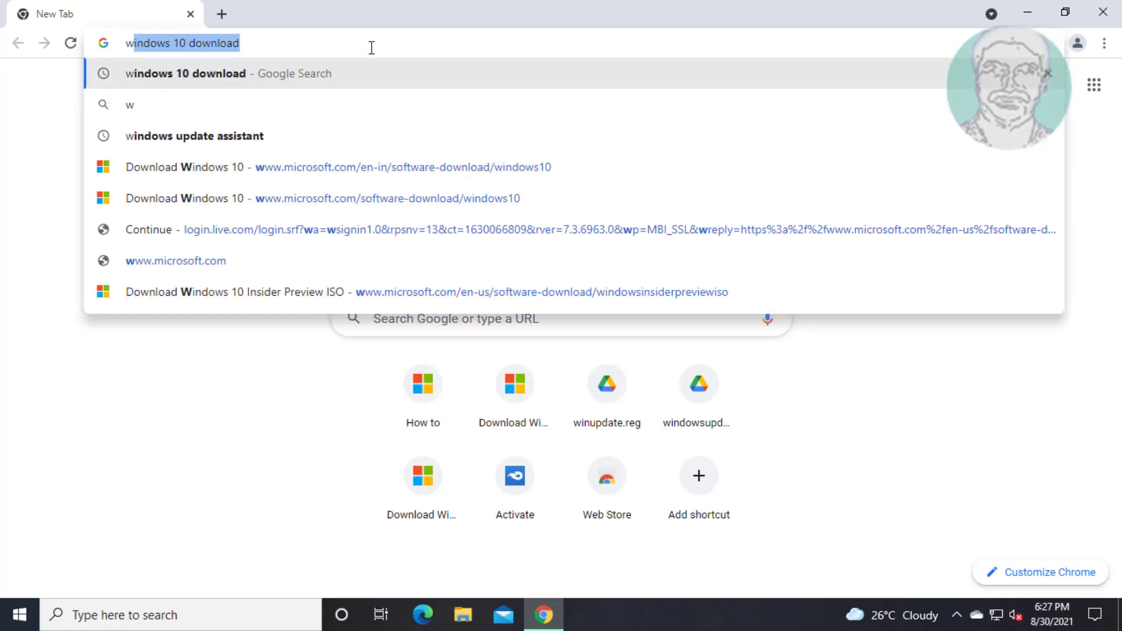
text(indows 10 download)
key(Return)
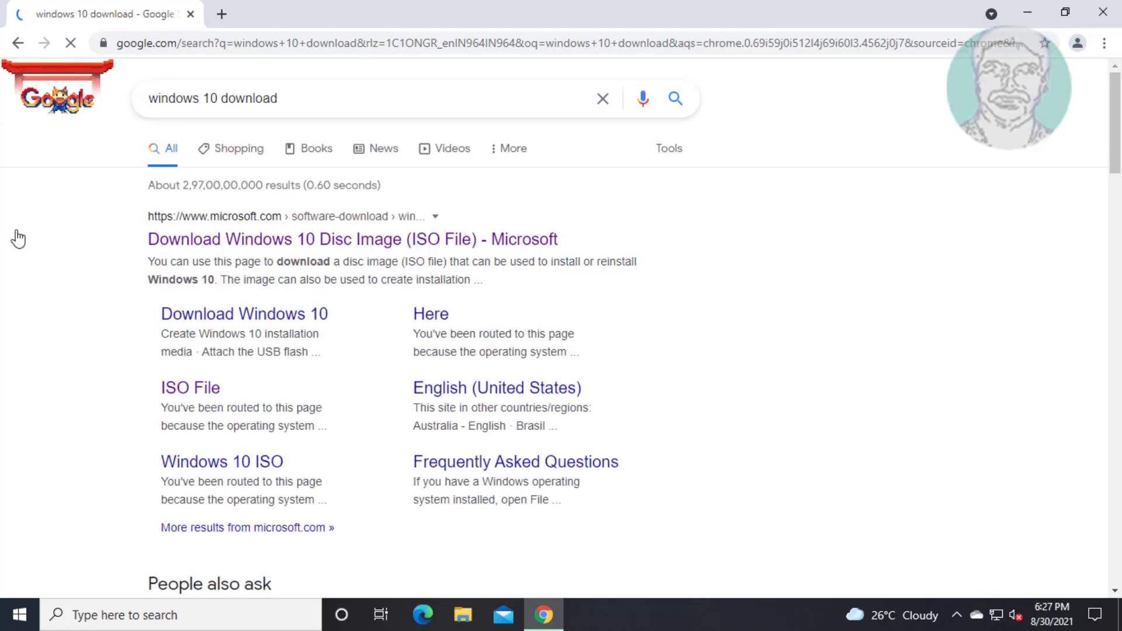
- Download the Windows 10 media creation tool from Microsoft's page, run it, and minimize Chrome
click(337, 243)
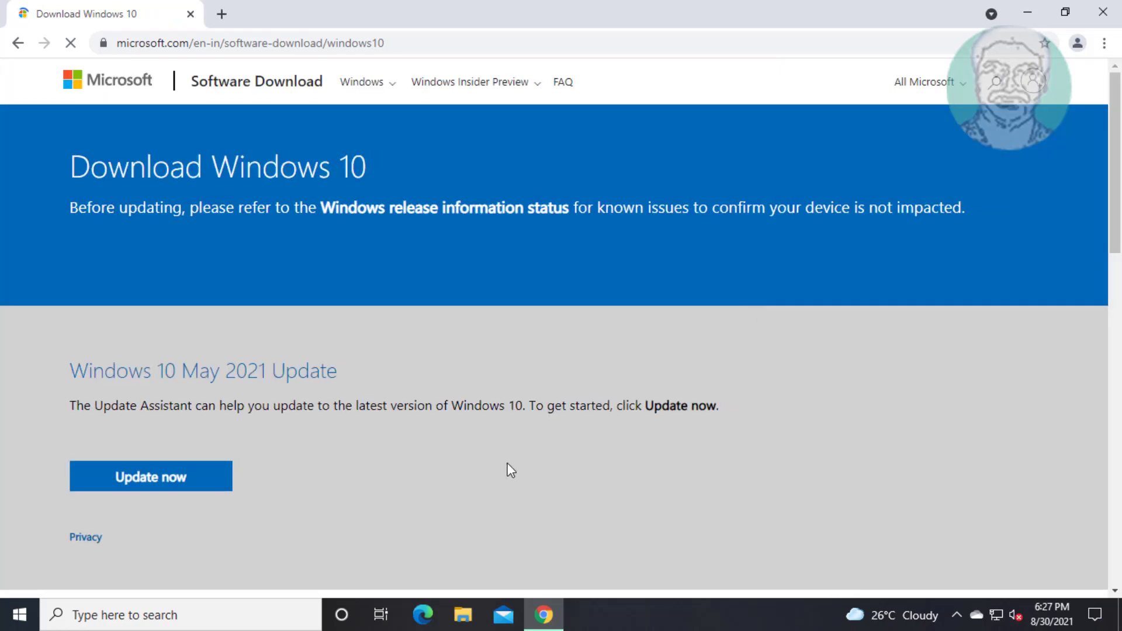
scroll(415, 447, down, 2)
scroll(413, 451, down, 1)
scroll(433, 421, down, 1)
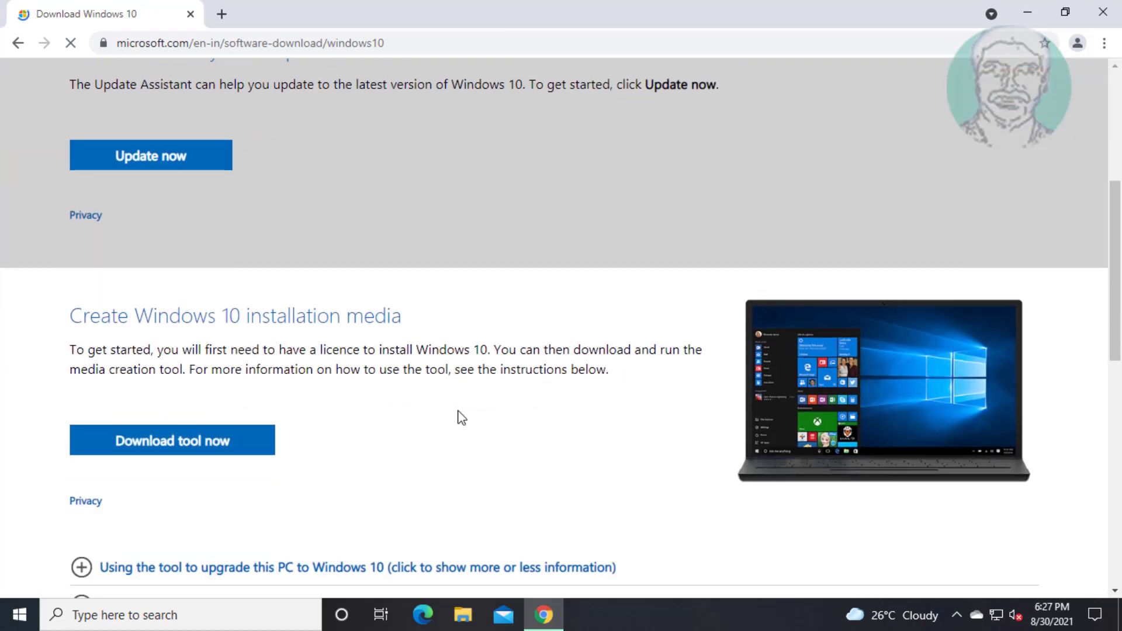
click(175, 504)
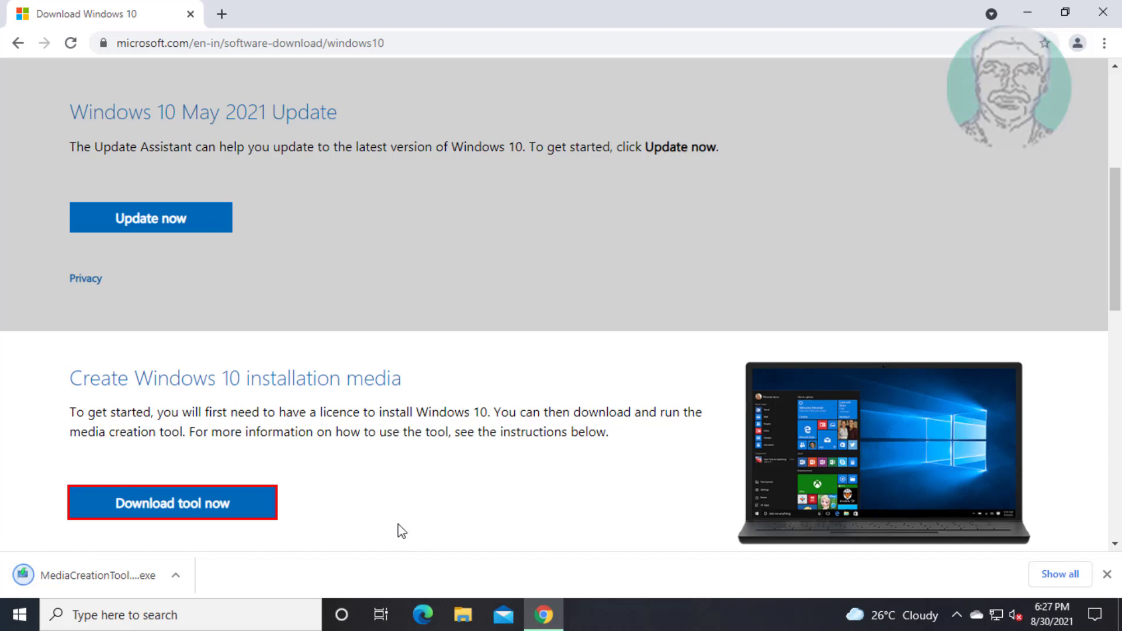
click(91, 572)
click(1026, 13)
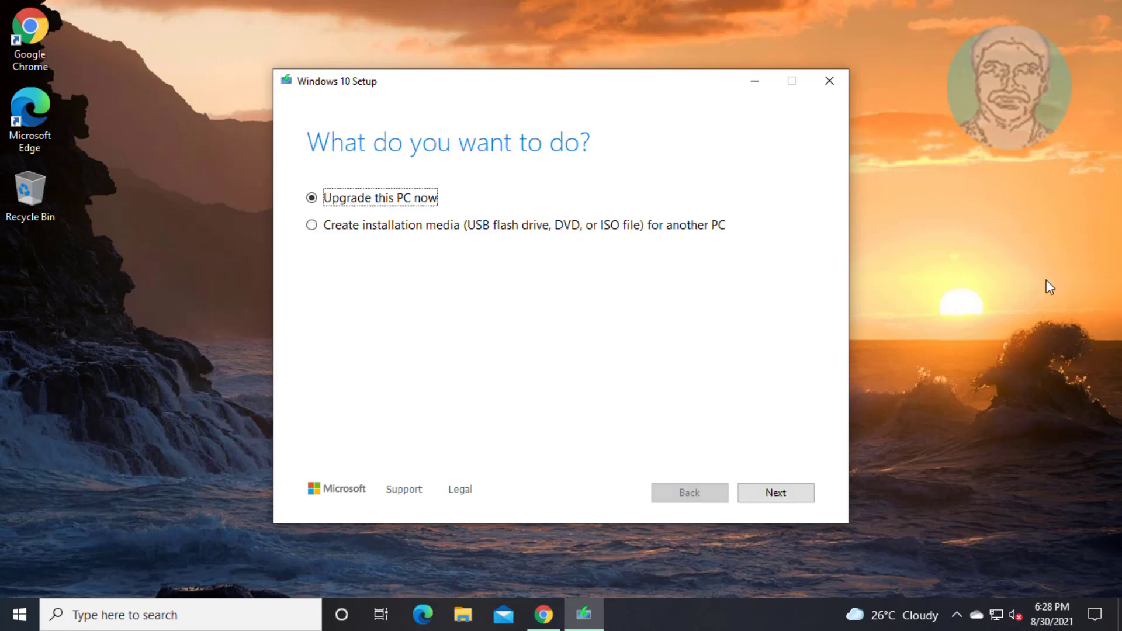
- Choose 'Upgrade this PC now' and accept the Windows 10 license terms
click(774, 493)
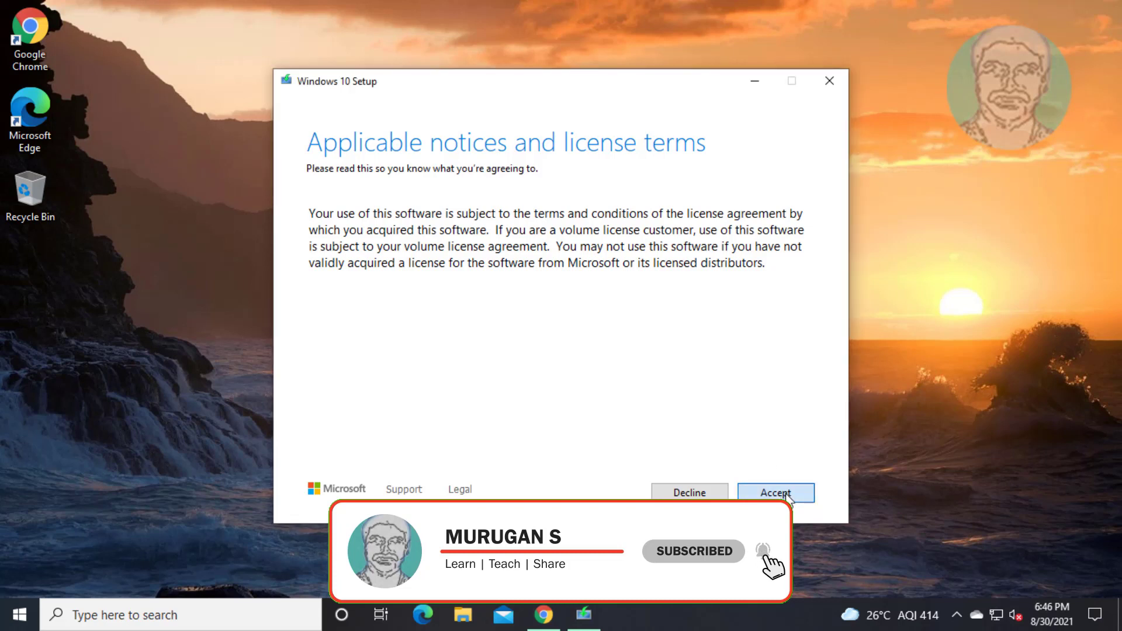
click(776, 493)
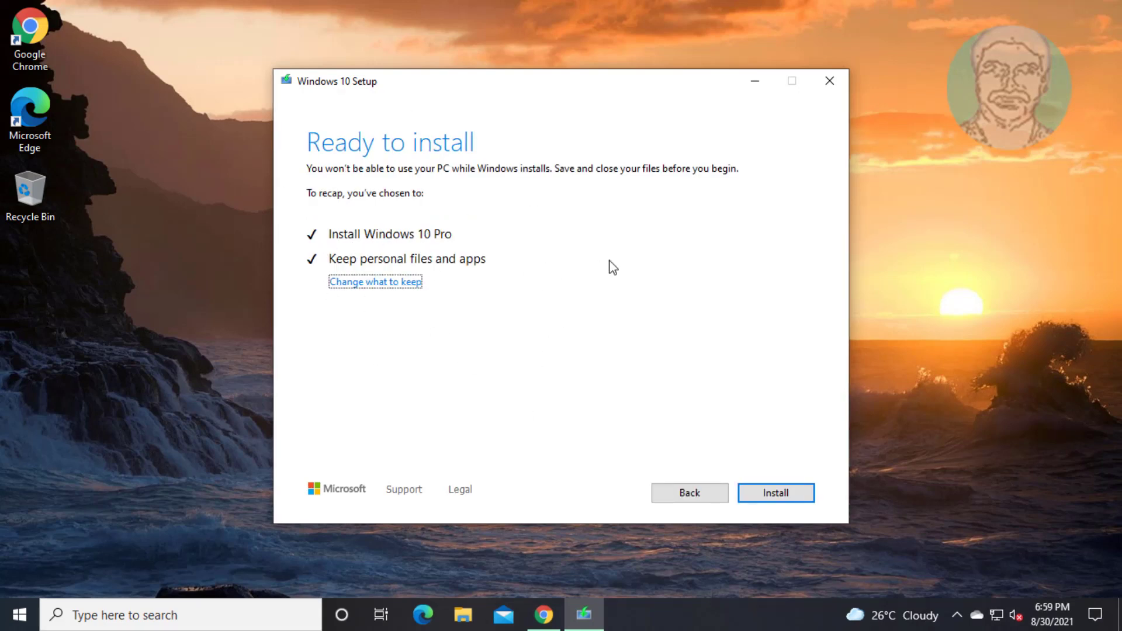
- Start the Windows 10 Pro installation, keeping personal files and apps
click(781, 496)
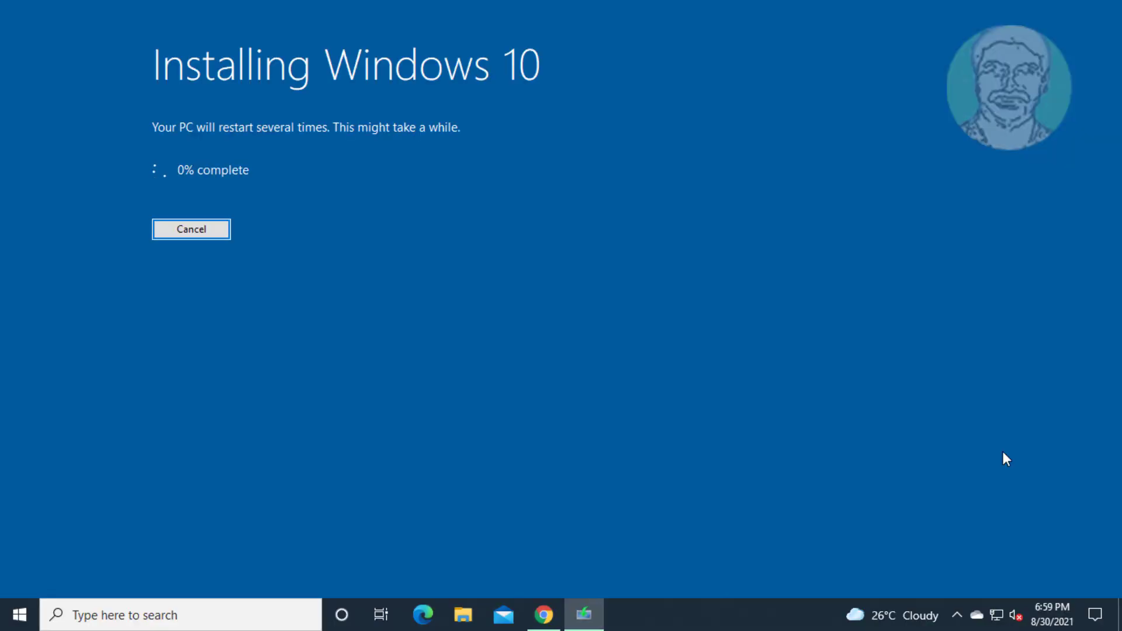